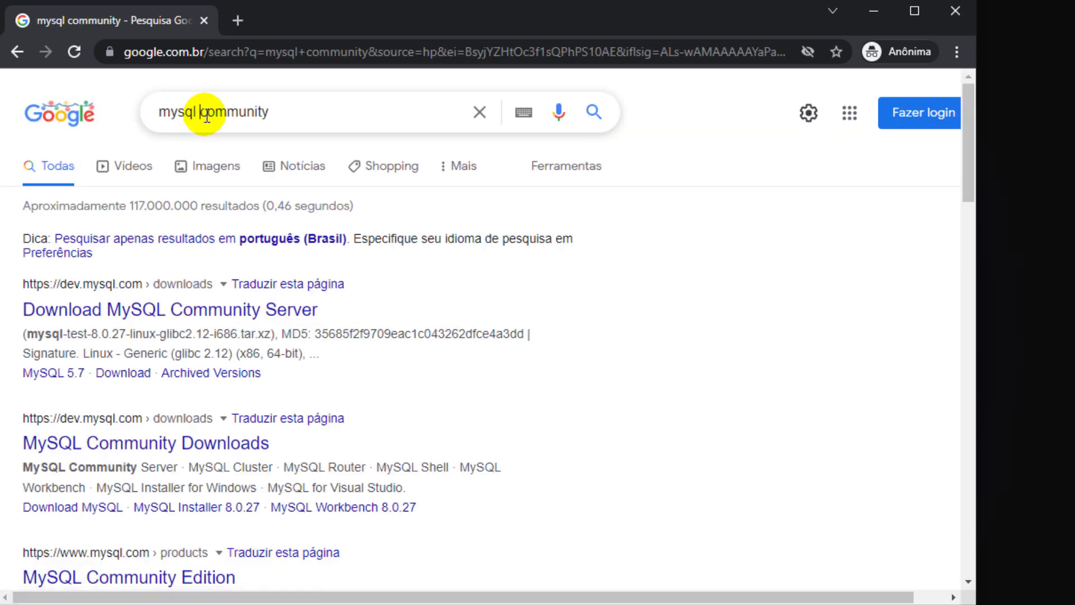
- From the 'mysql community' search results, open Download MySQL Community Server
left_click_drag(202, 113, 271, 125)
left_click(812, 293)
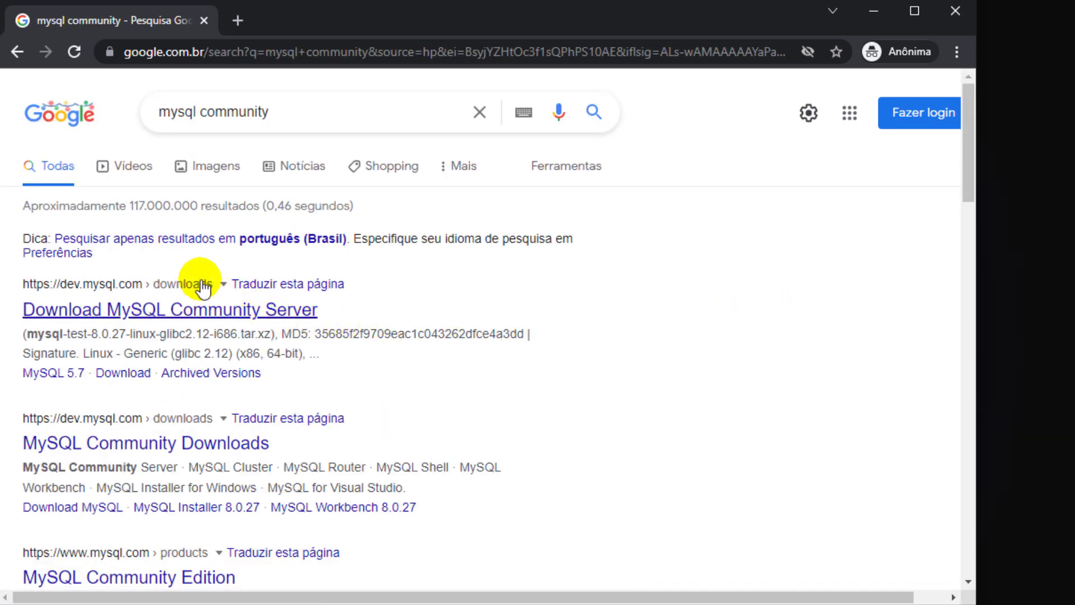
left_click(177, 308)
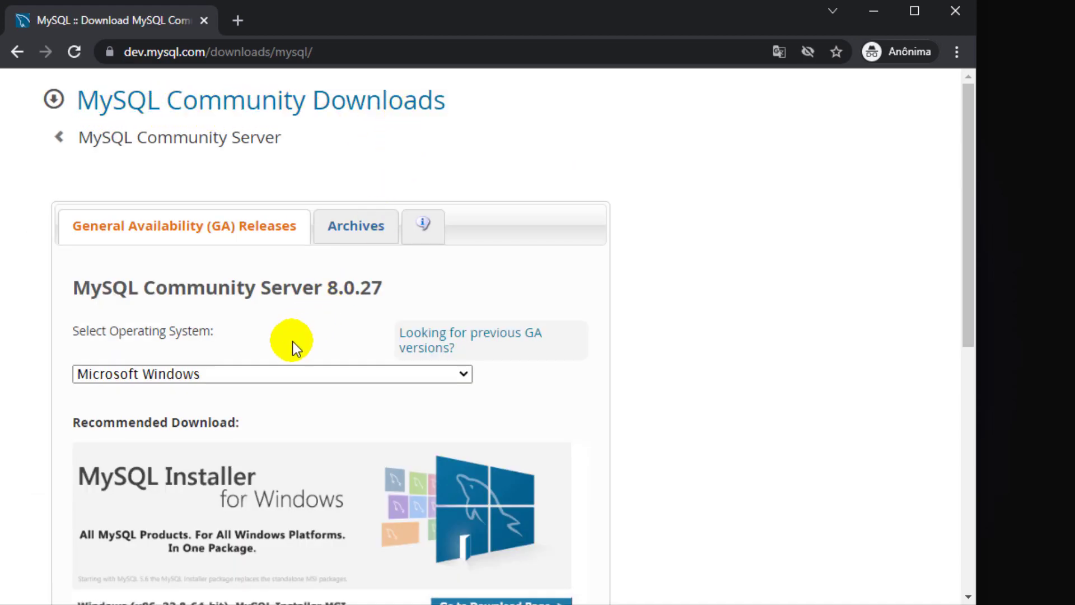
- Keep Microsoft Windows as the operating system and go to the MySQL Installer download page
left_click(260, 371)
left_click(260, 371)
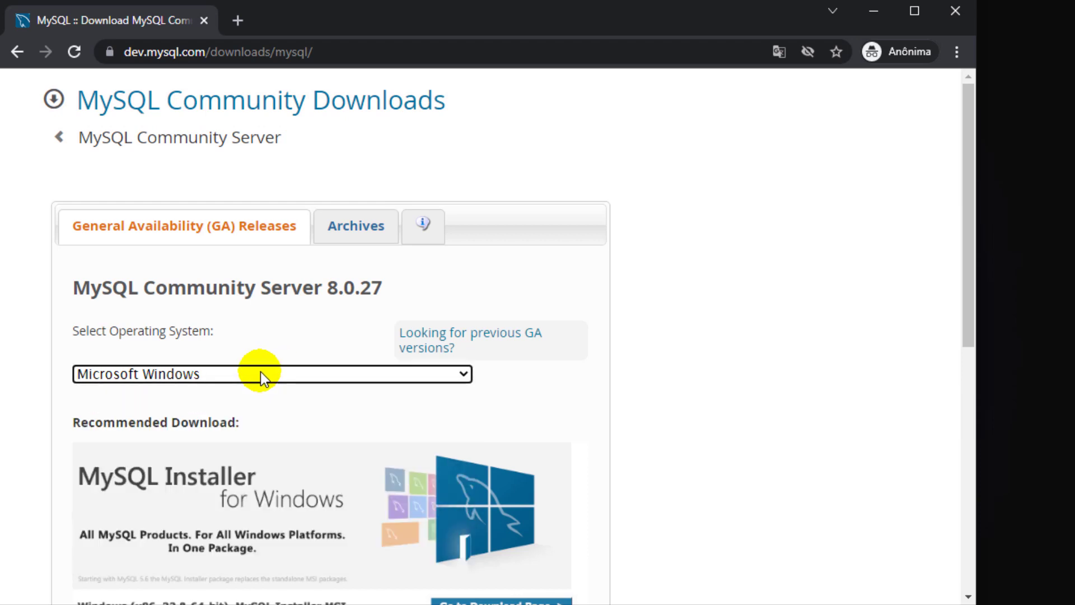
scroll(605, 384, "down", 3)
left_click(212, 196)
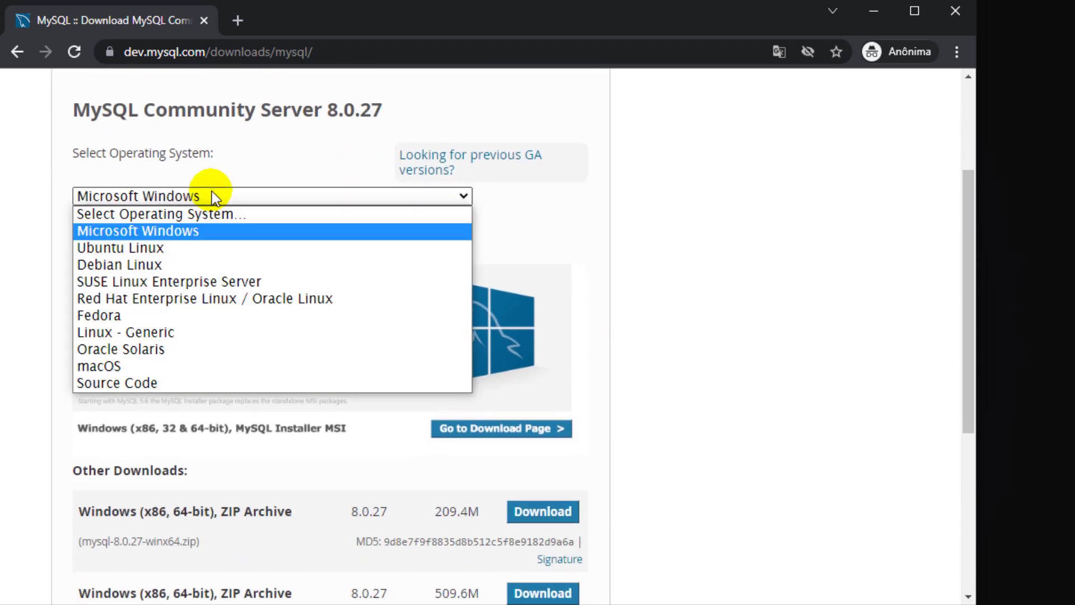
left_click(213, 195)
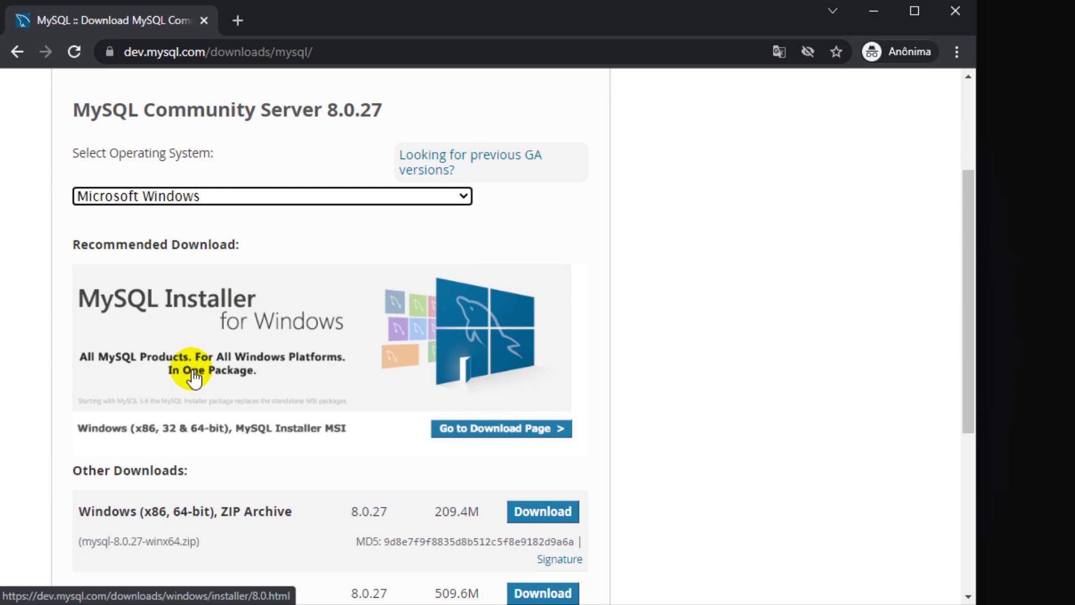
scroll(193, 378, "down", 2)
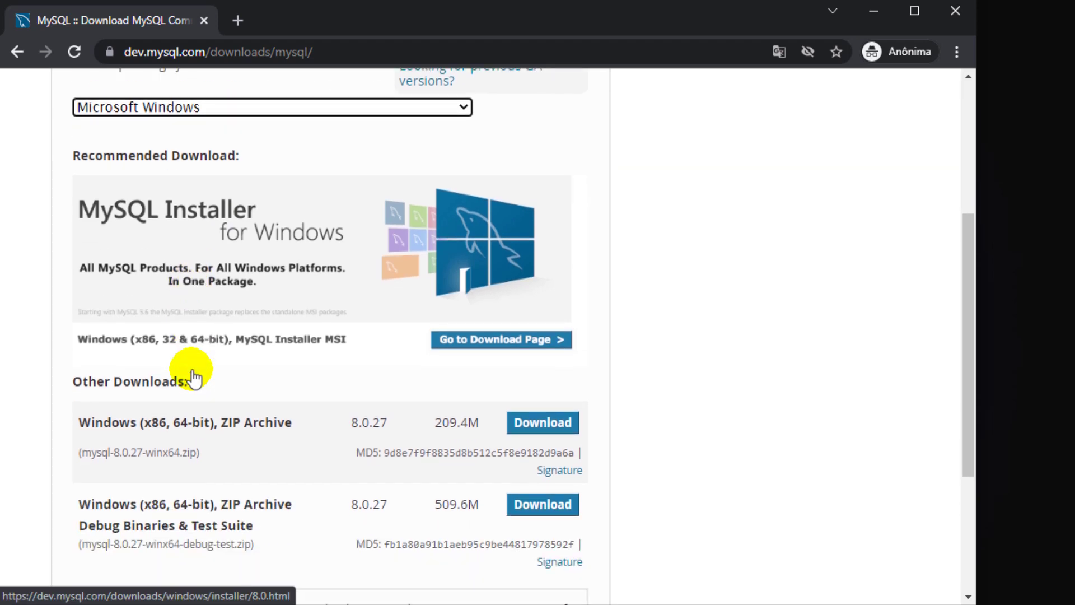
scroll(193, 378, "up", 2)
scroll(209, 377, "down", 2)
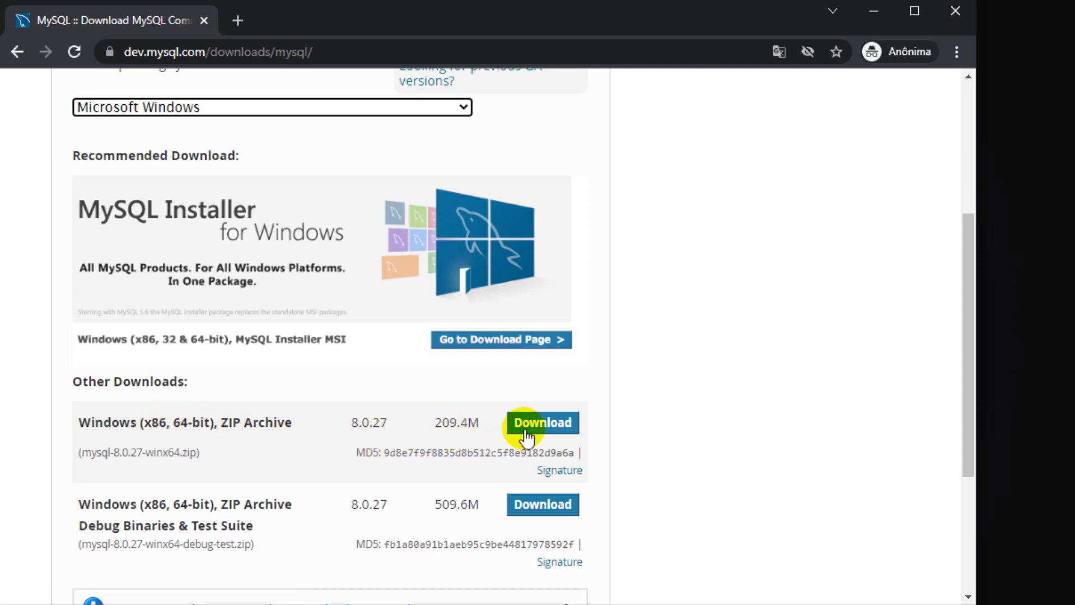
scroll(284, 504, "down", 2)
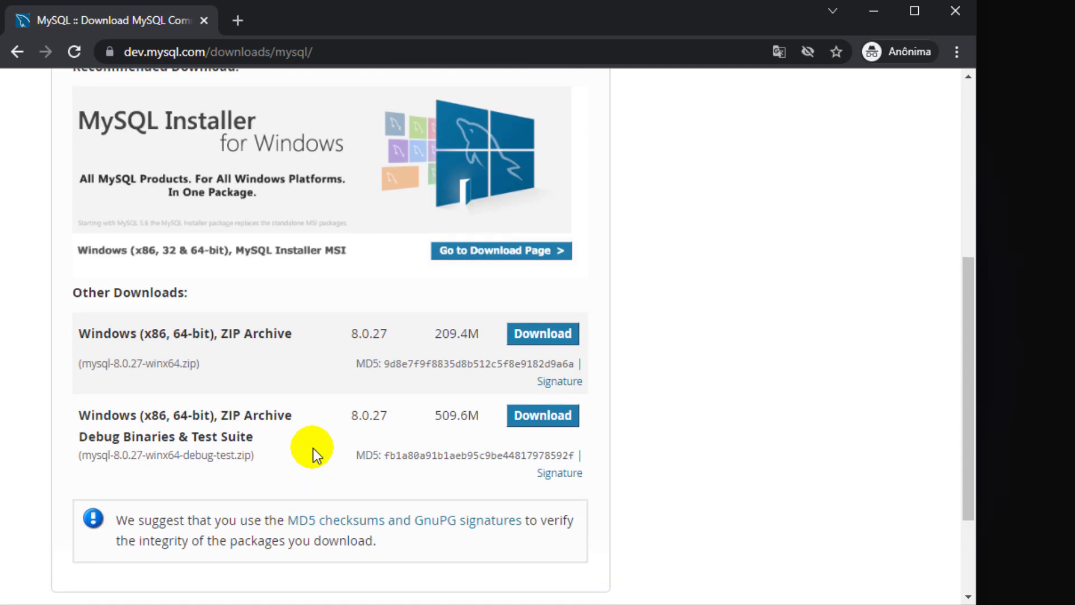
left_click(494, 259)
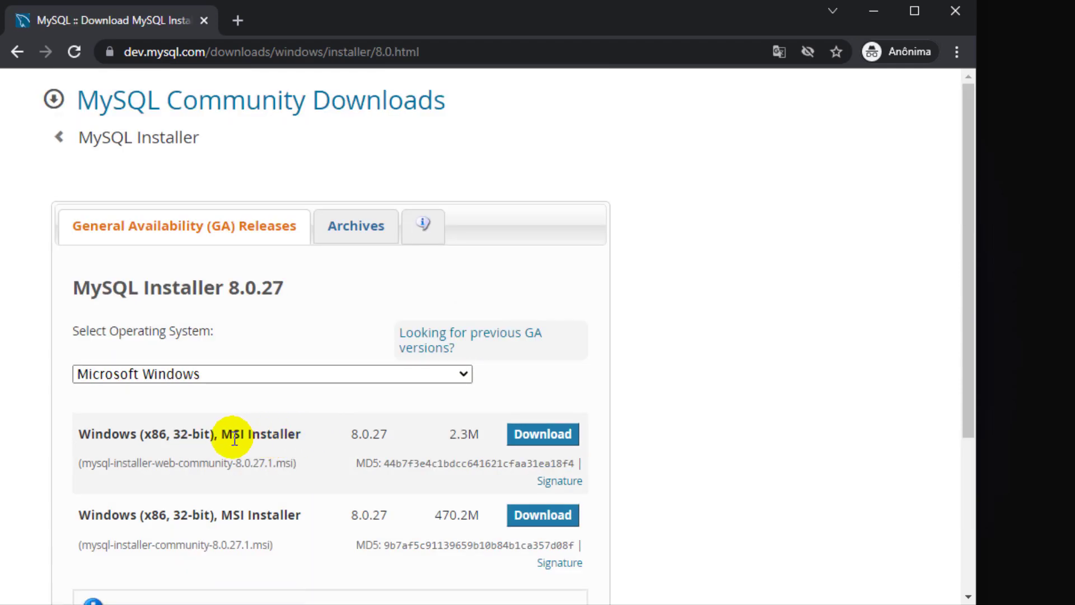
- Compare the 2.3M web installer with the 470.2M full MSI and download the 470.2M one
left_click_drag(226, 438, 282, 432)
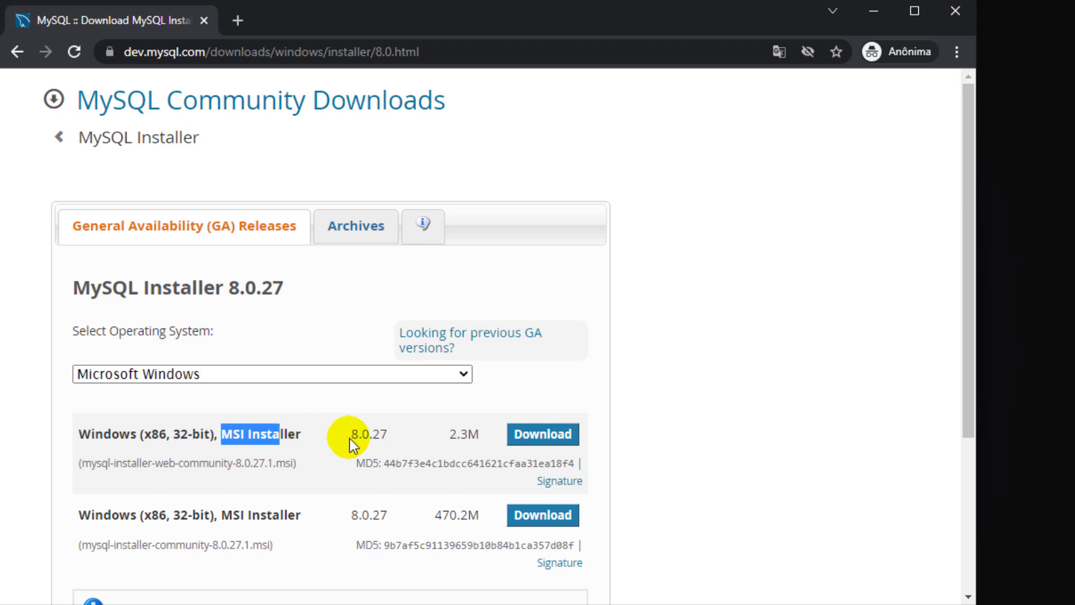
left_click(240, 439)
left_click_drag(240, 438, 261, 437)
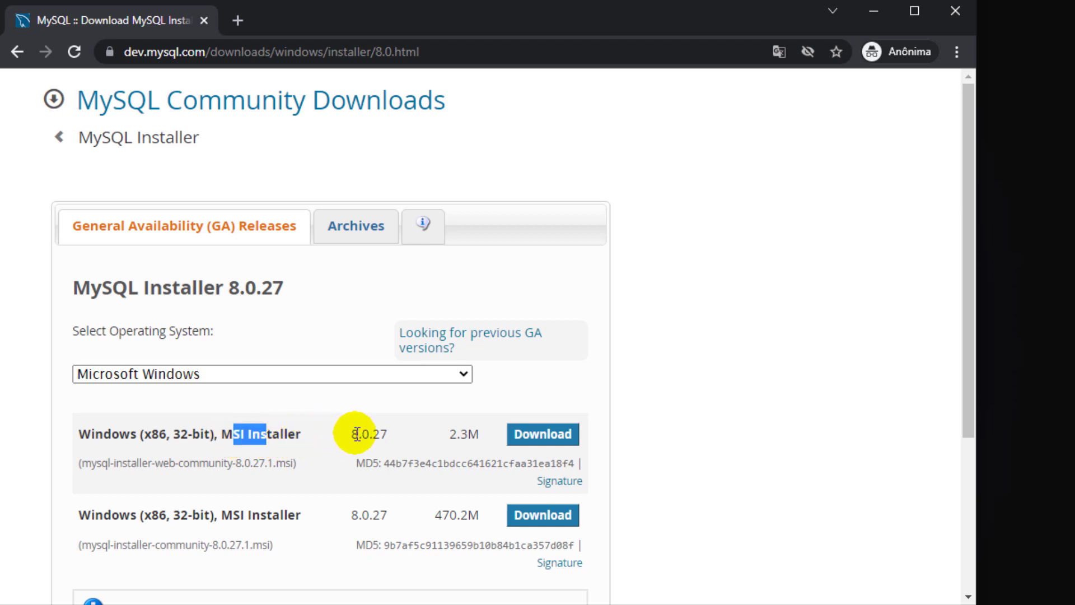
left_click_drag(448, 433, 480, 437)
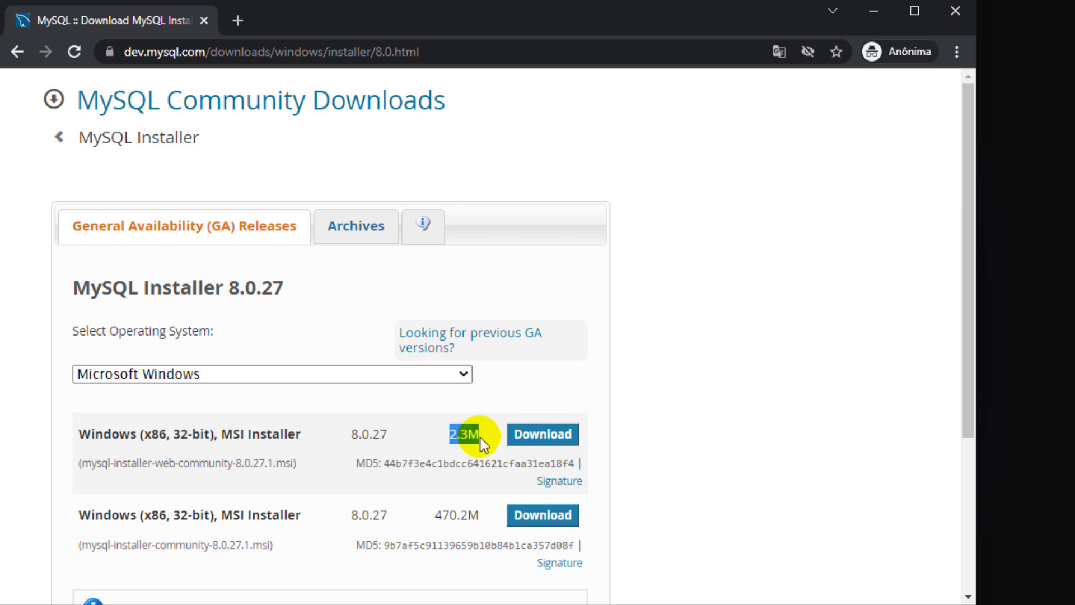
left_click_drag(188, 515, 242, 515)
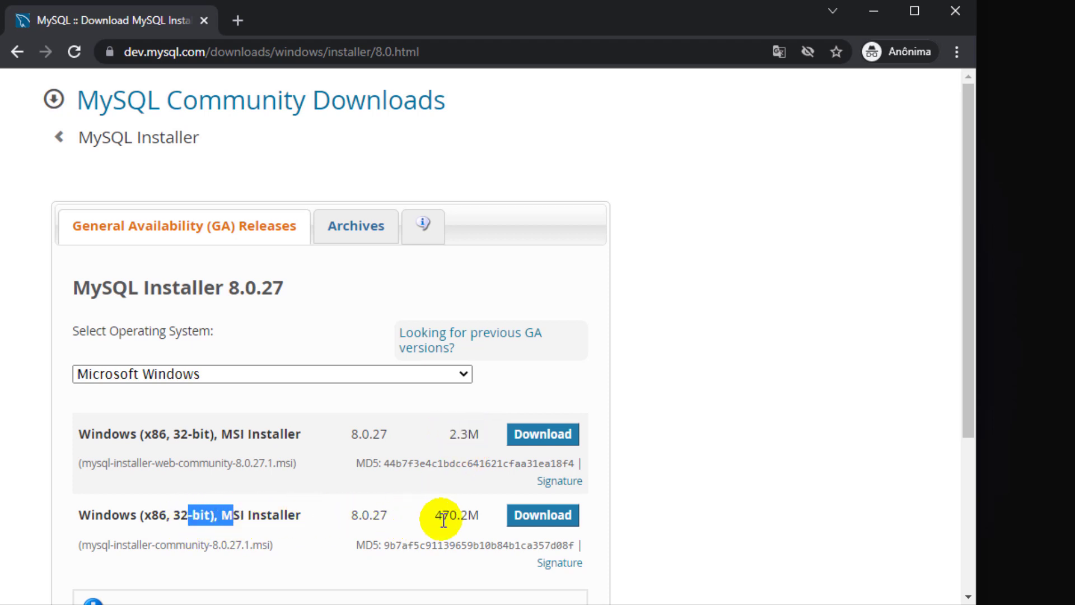
left_click_drag(442, 520, 465, 519)
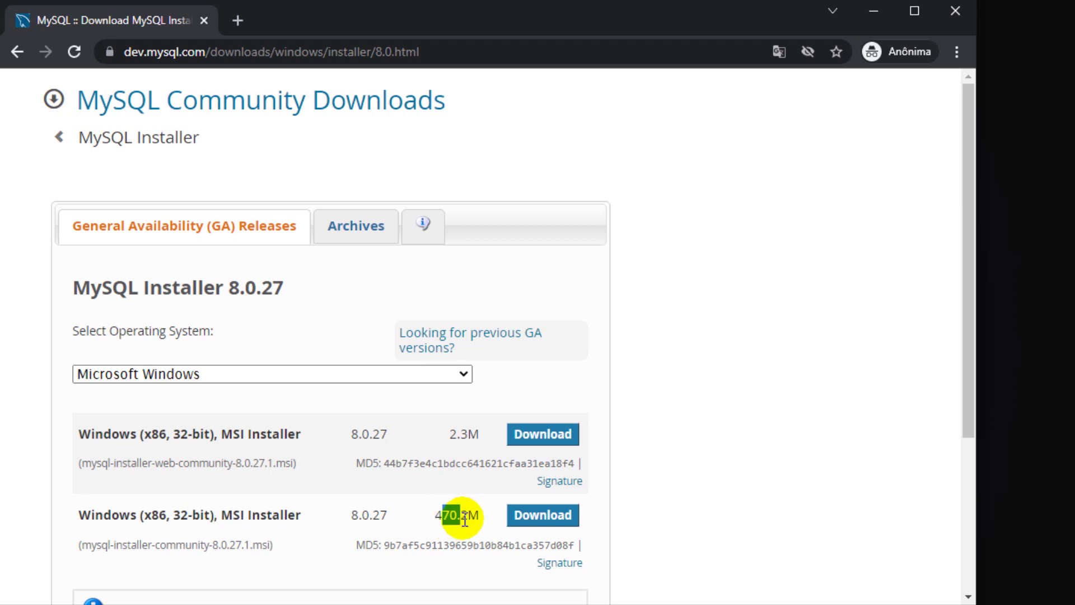
scroll(526, 515, "down", 1)
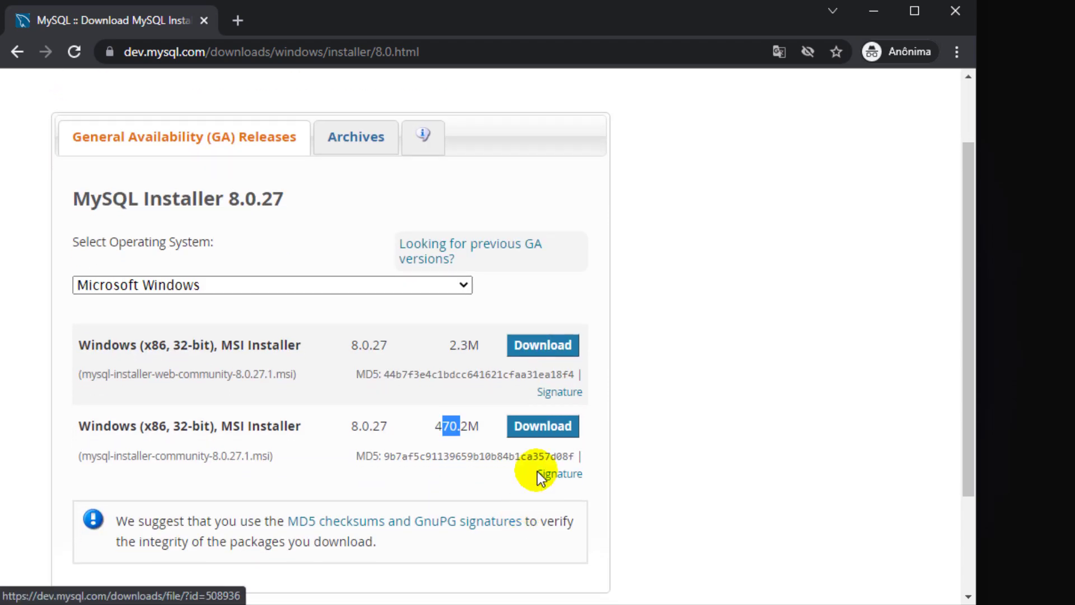
left_click(547, 439)
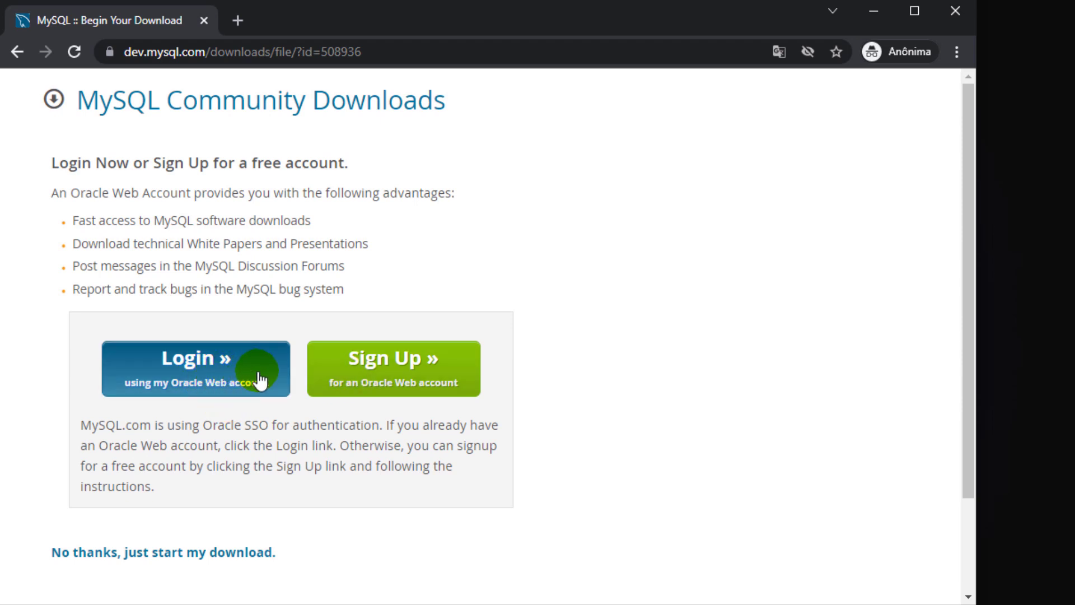
- Skip sign-in to start the .msi download, then bring up the Ctrl+Alt+Del security screen
scroll(258, 420, "down", 2)
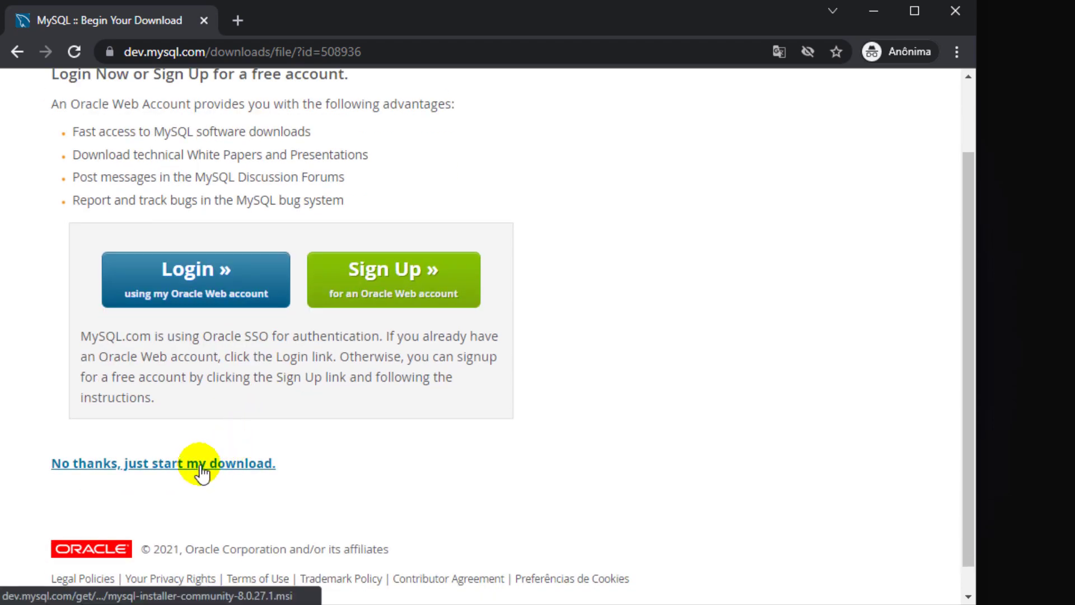
left_click(131, 466)
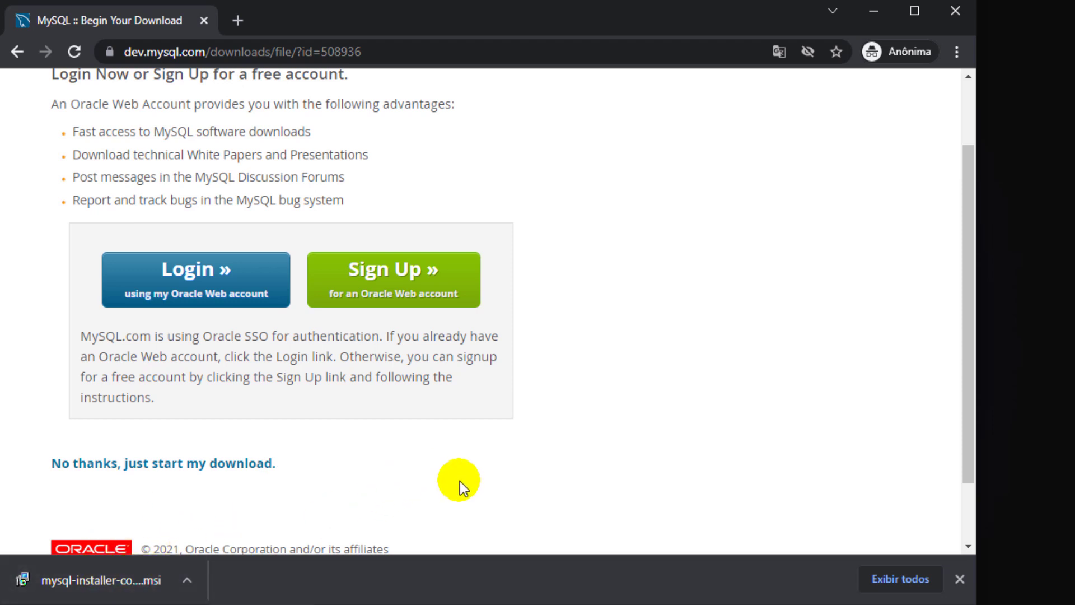
scroll(459, 481, "up", 2)
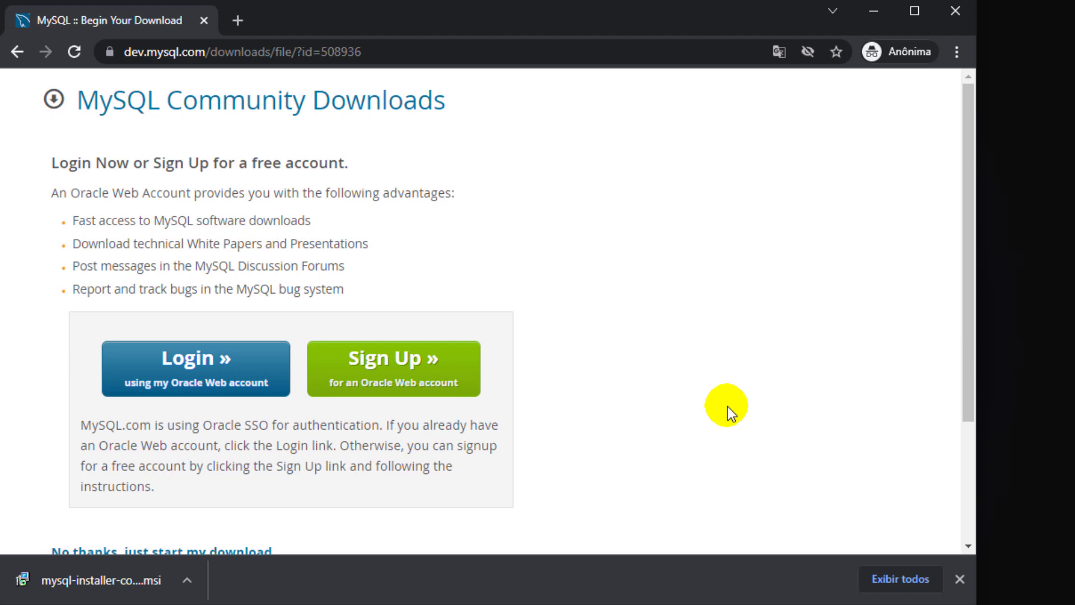
key("ctrl+alt+Delete")
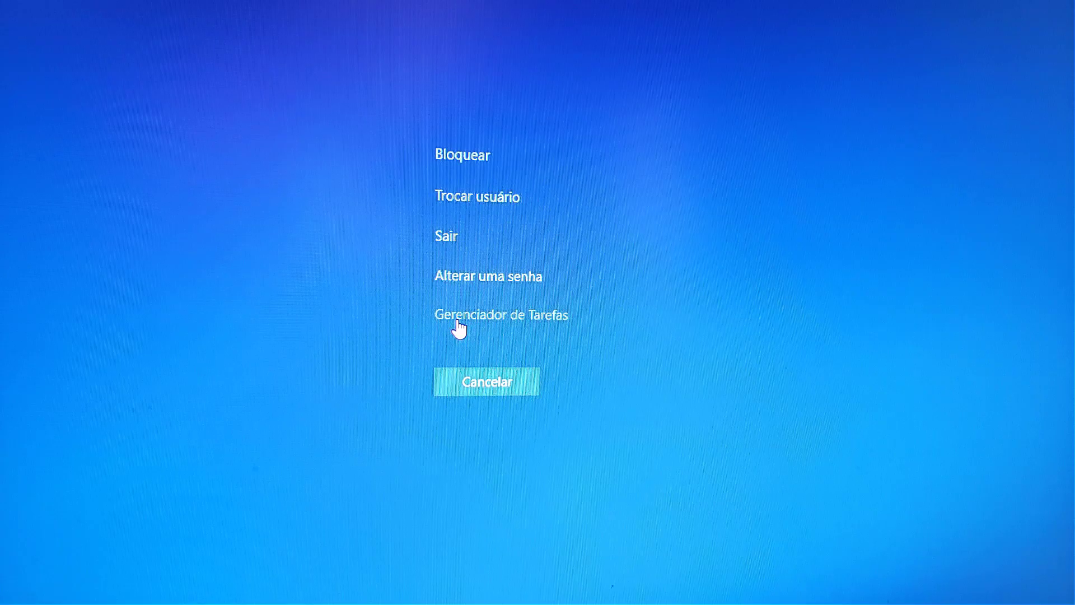
- Open Task Manager, inspect a Node.js JavaScript Runtime process's actions, then minimize it
left_click(457, 320)
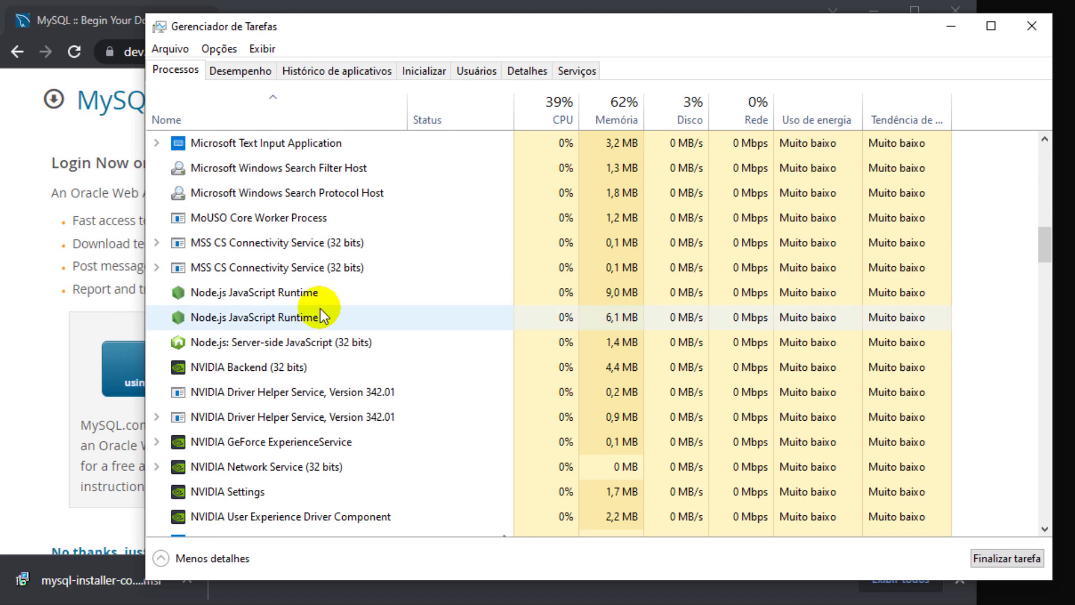
left_click(288, 295)
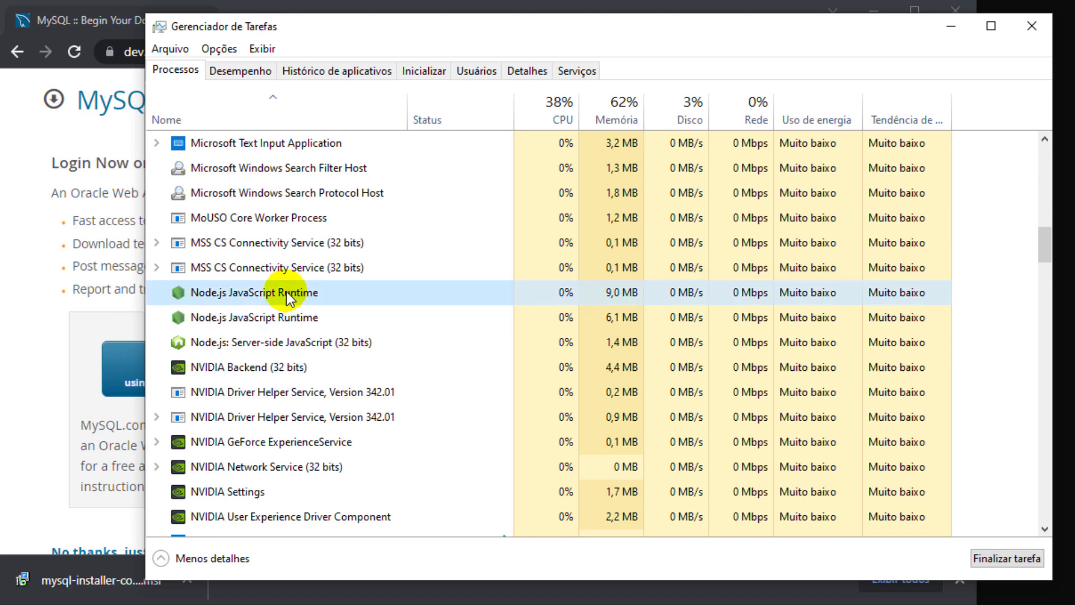
right_click(289, 298)
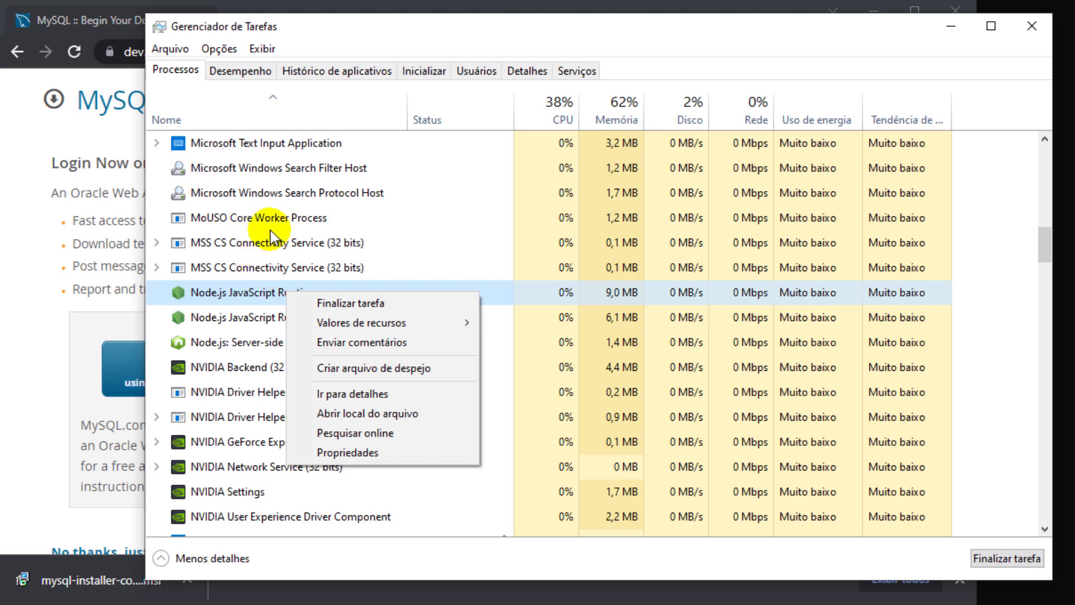
left_click(431, 46)
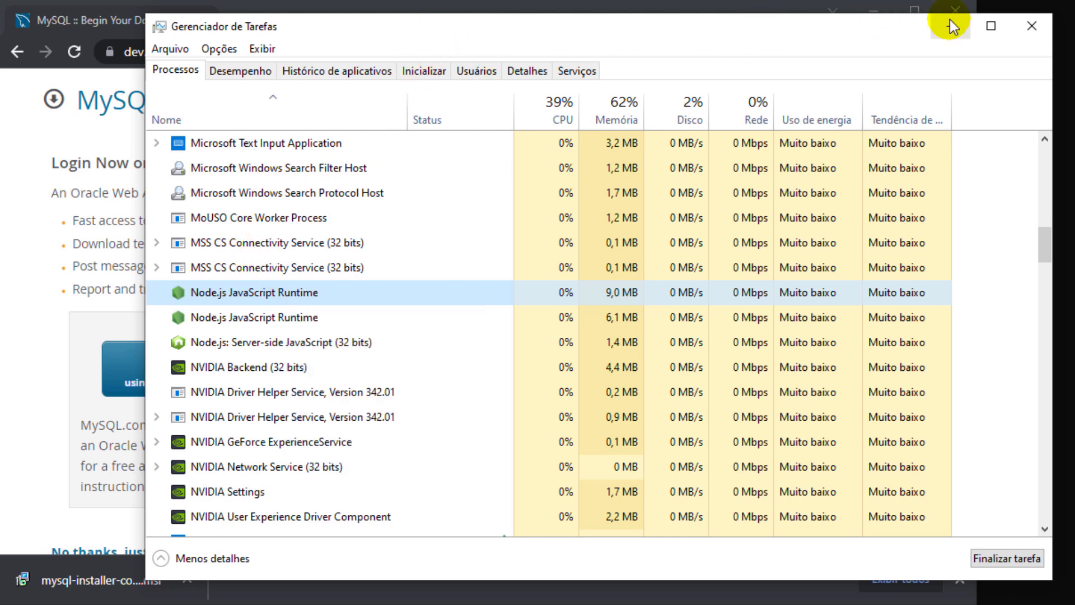
left_click(949, 19)
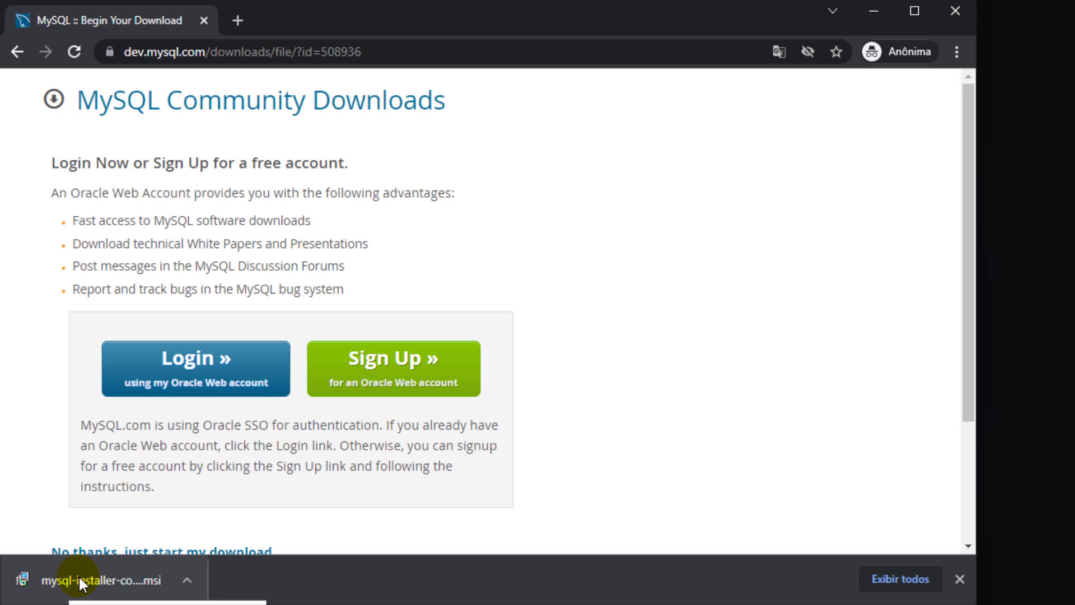
- Run mysql-installer-community-8.0.27.1.msi from the download bar and approve the UAC prompt
left_click(79, 576)
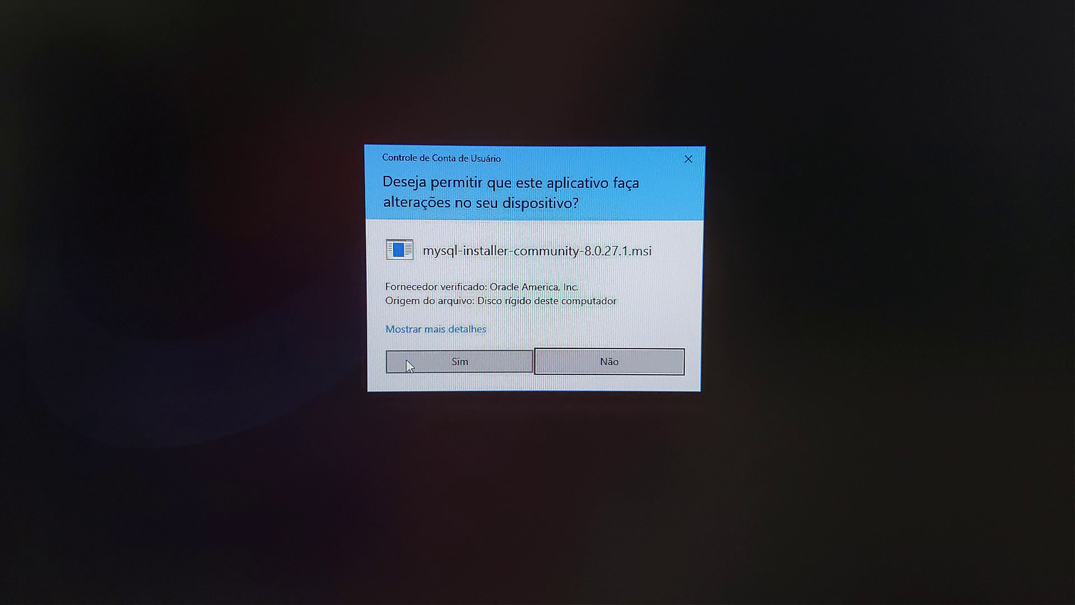
left_click(408, 366)
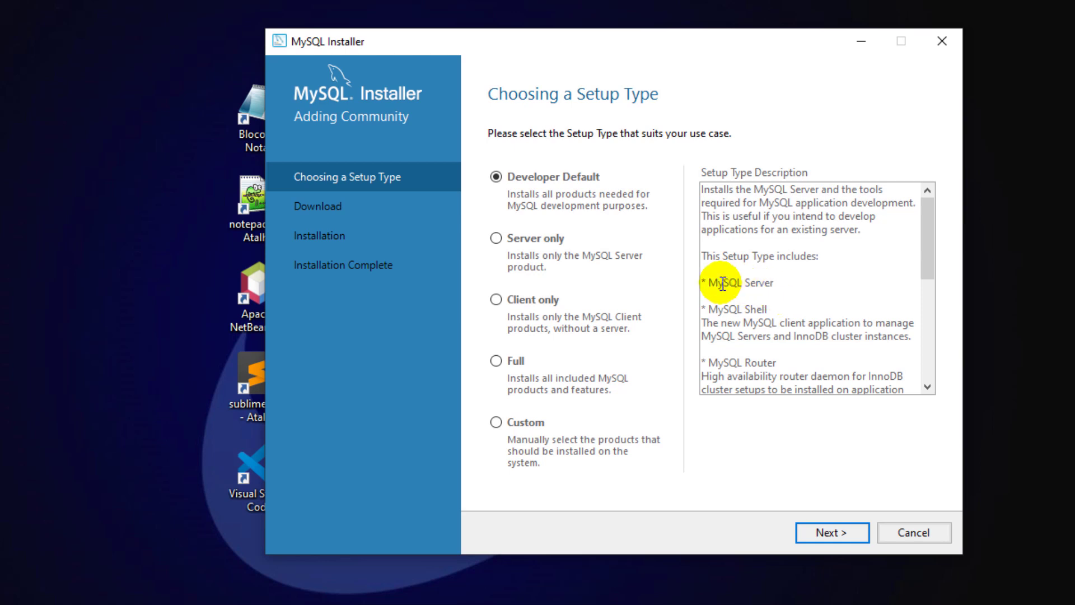
- Read through the setup type descriptions, noting where MySQL Server is included
left_click_drag(709, 283, 772, 284)
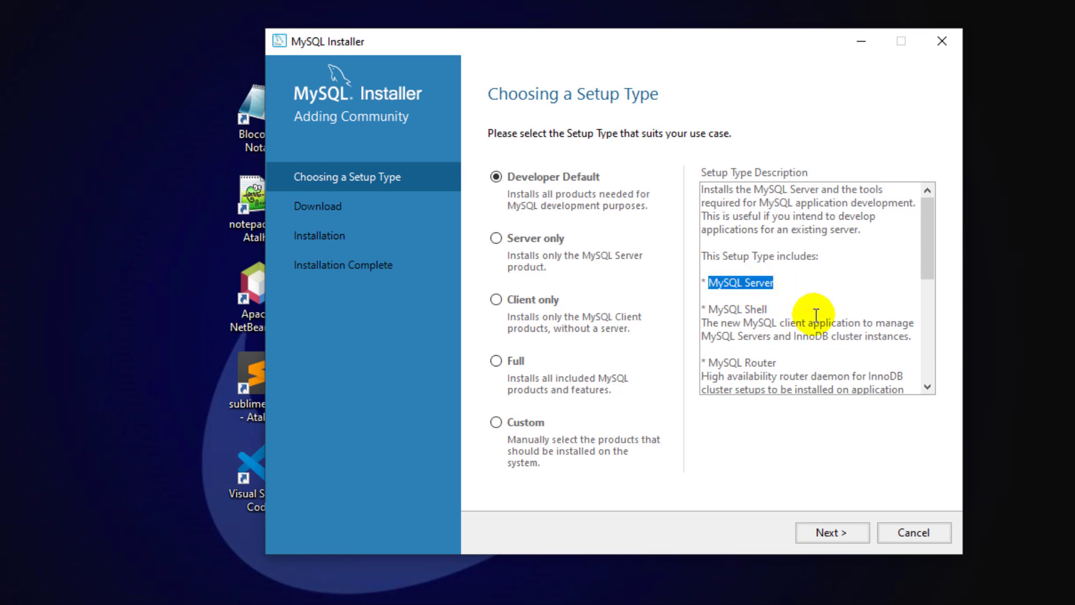
scroll(816, 315, "down", 2)
scroll(816, 316, "down", 1)
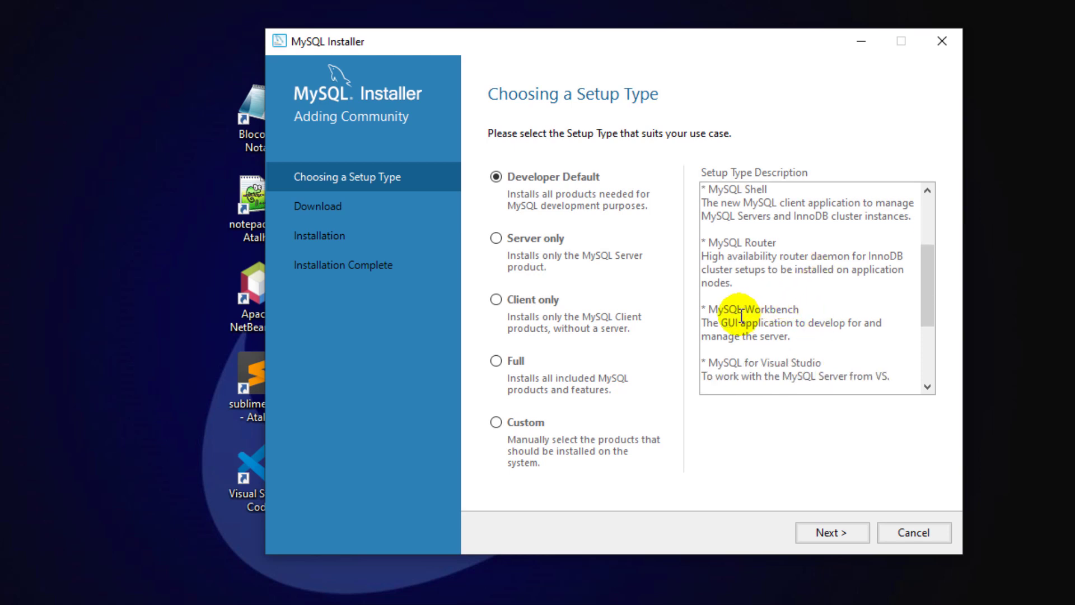
left_click_drag(708, 309, 799, 309)
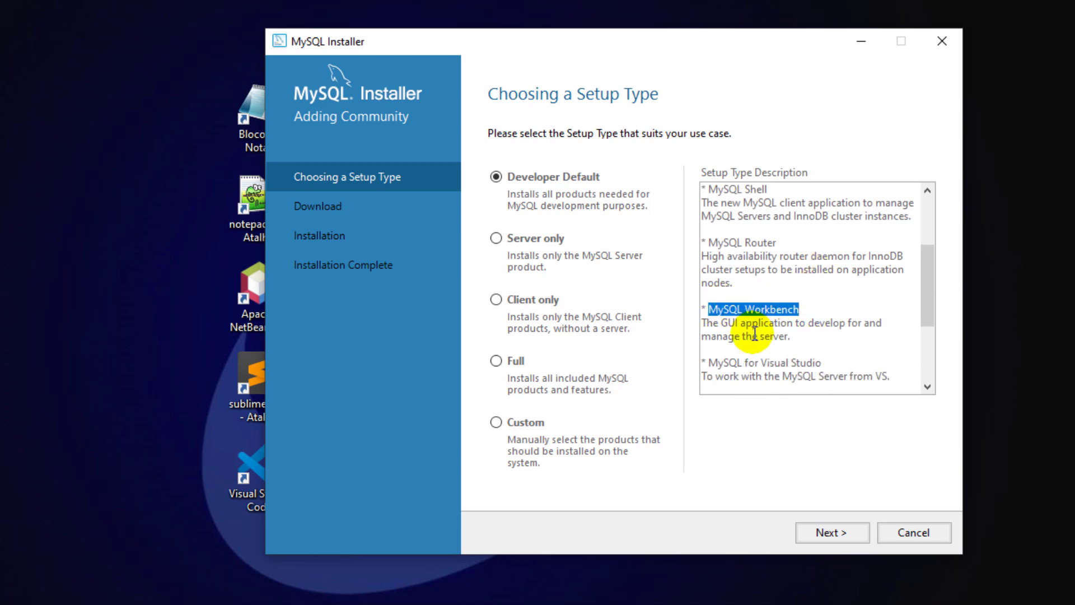
scroll(755, 334, "down", 4)
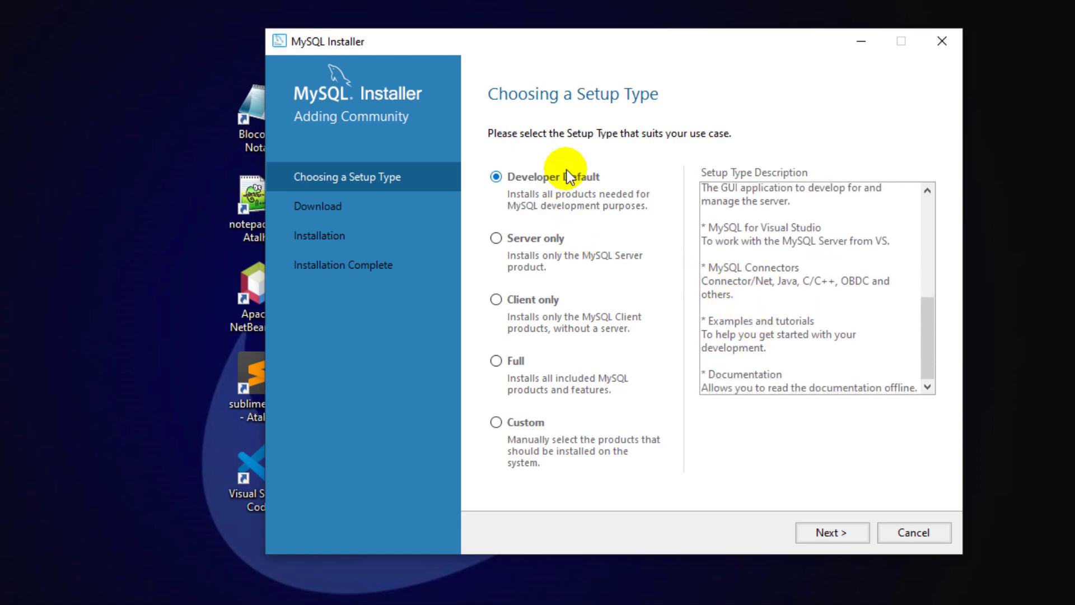
- Preview Server only, Client only, Full and Custom, then choose Server only and continue
left_click(496, 238)
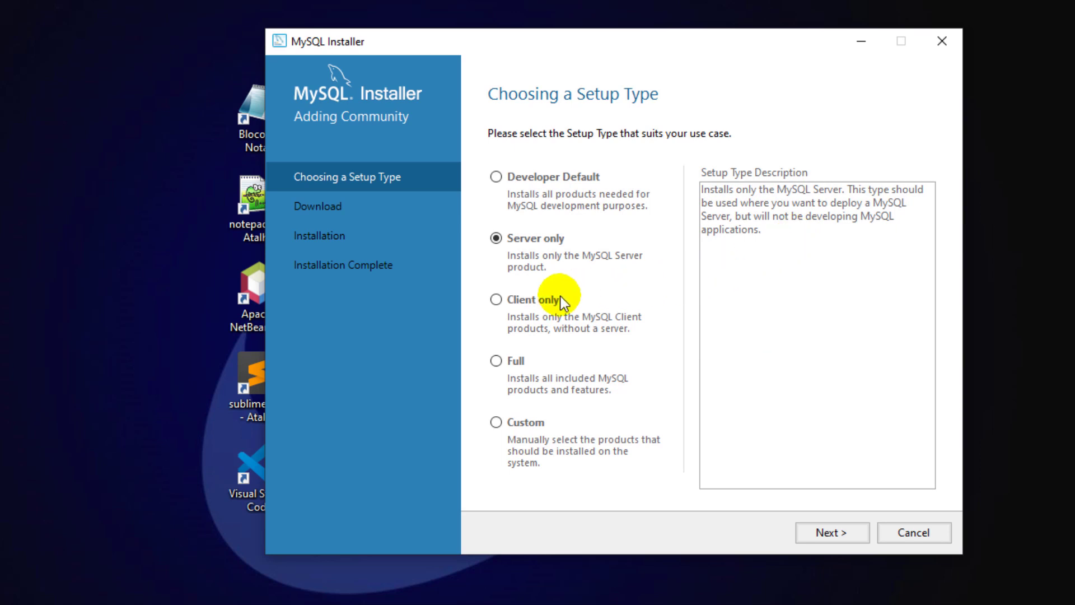
left_click(497, 299)
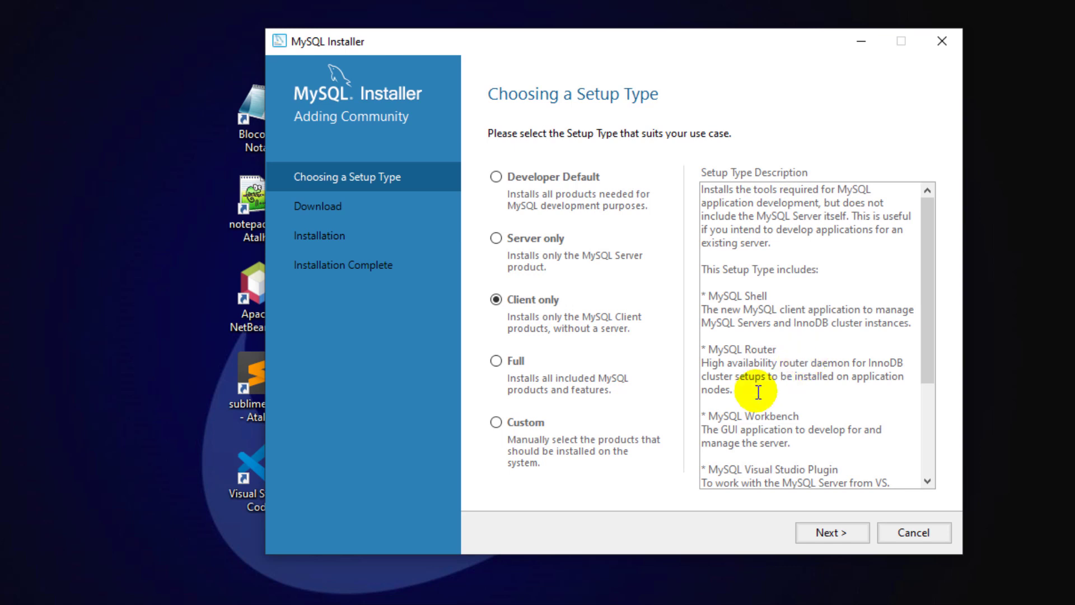
left_click_drag(709, 415, 799, 415)
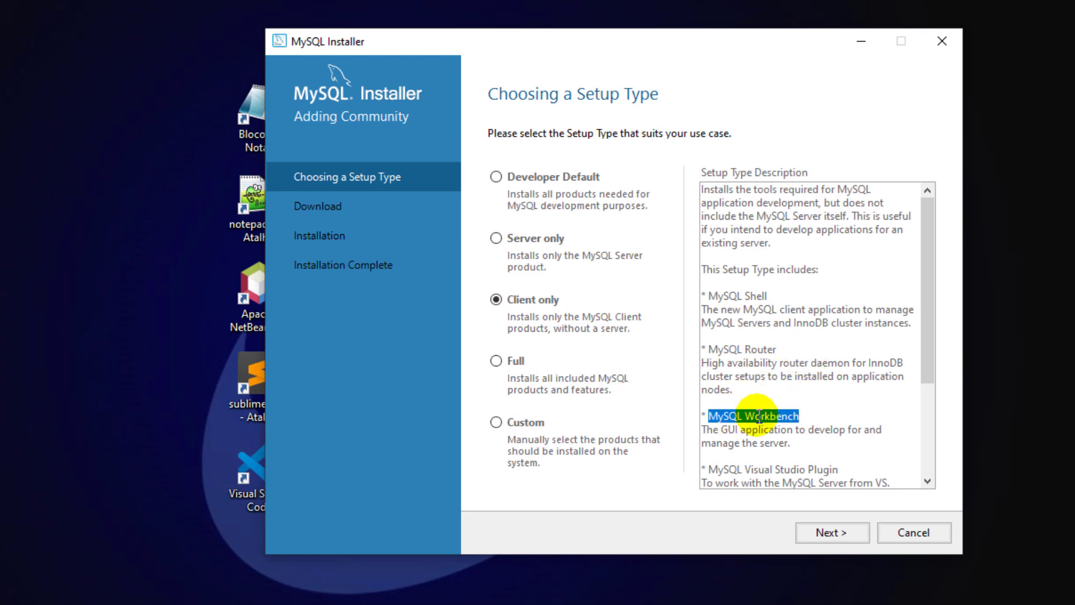
left_click(496, 361)
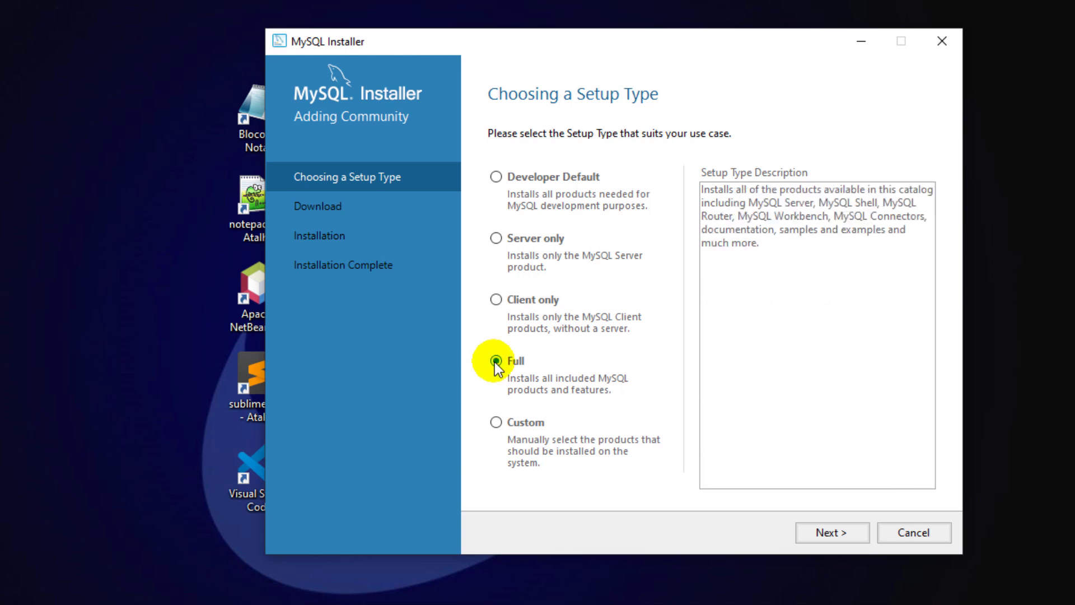
left_click(496, 423)
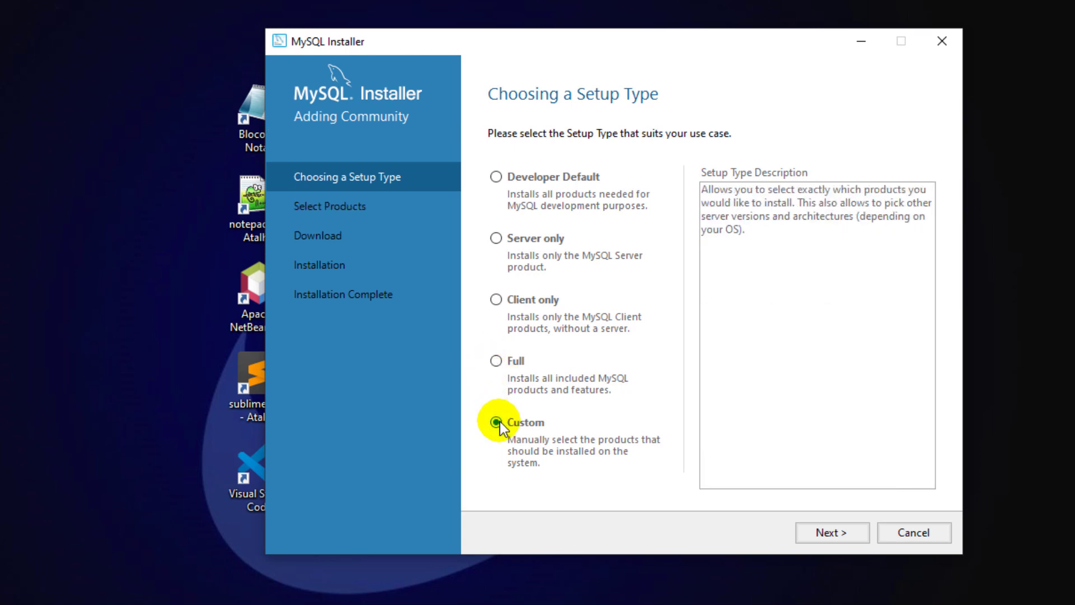
left_click(496, 240)
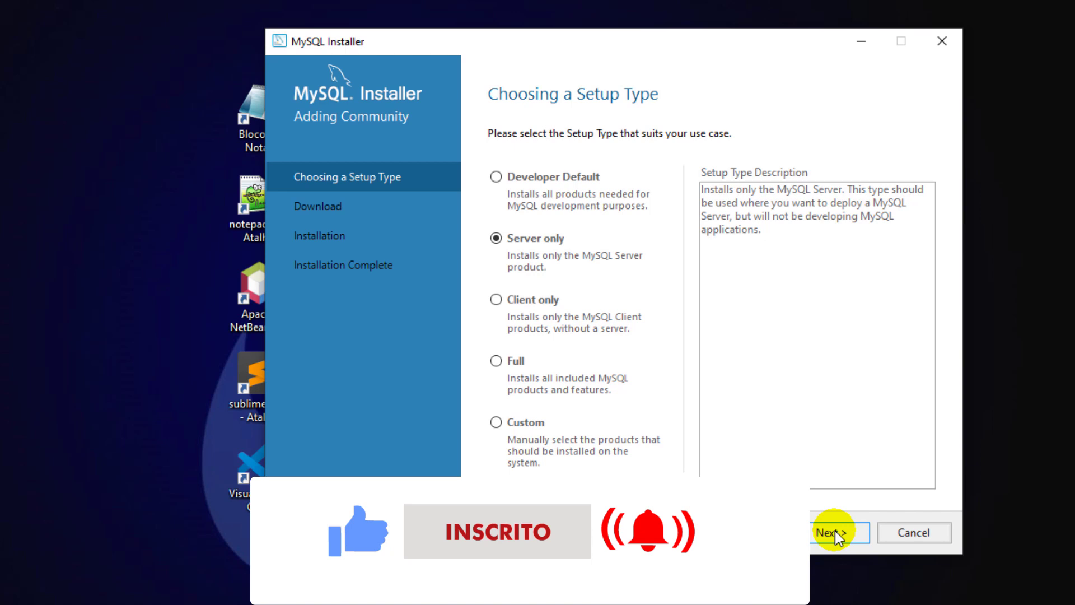
left_click(834, 532)
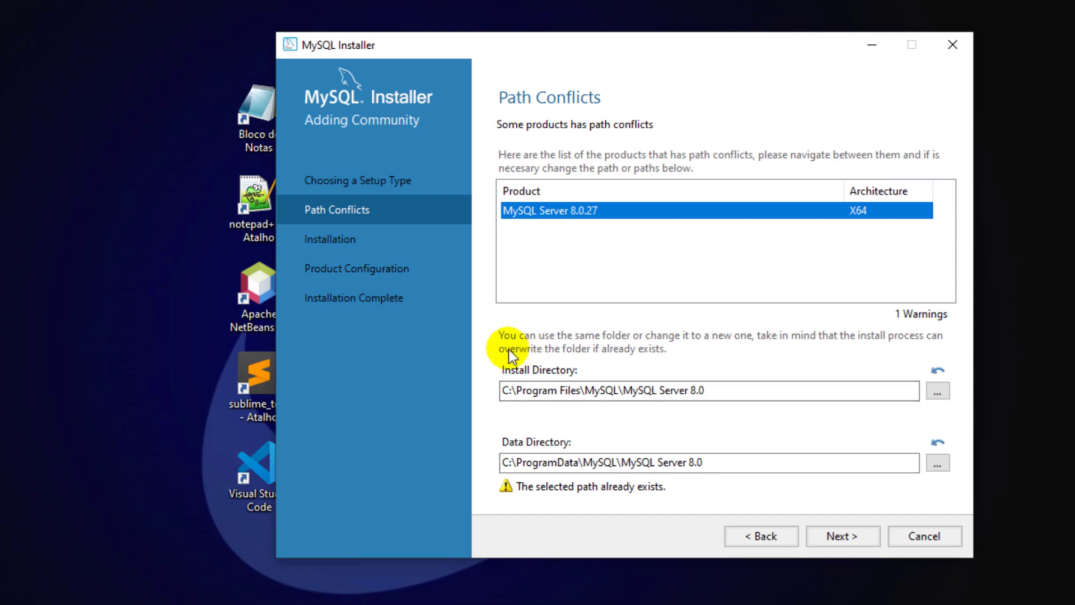
- Accept the existing paths, install MySQL Server 8.0.27, and proceed to its Type and Networking configuration
left_click(839, 535)
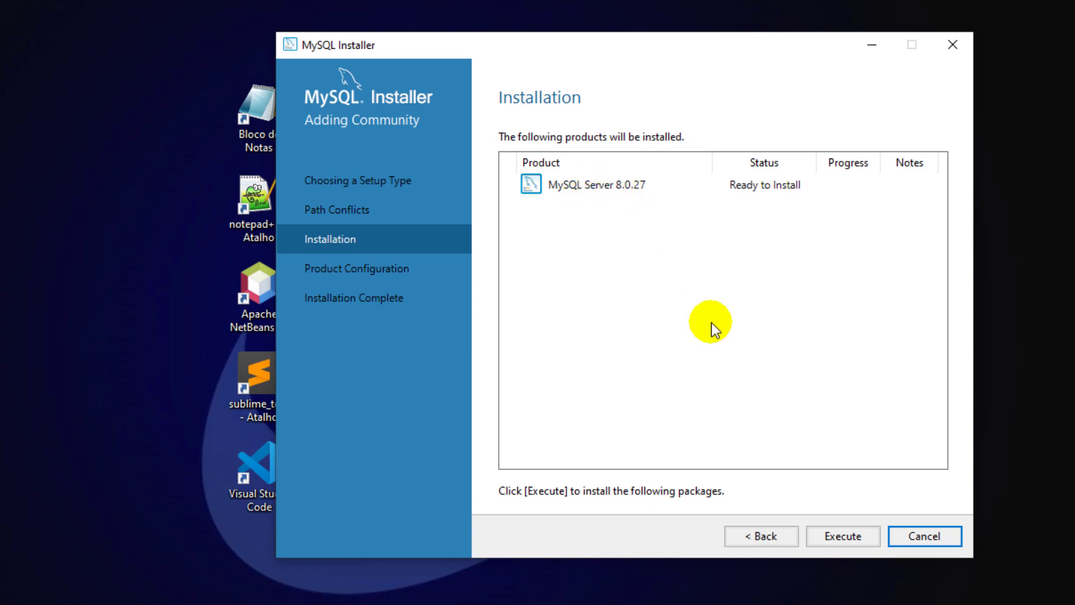
left_click(839, 533)
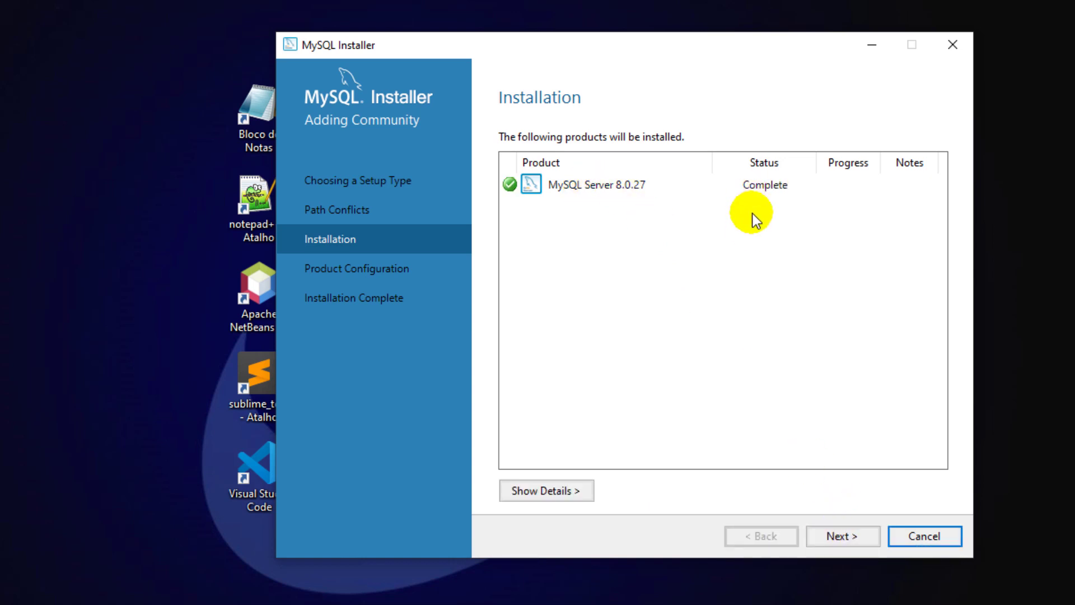
left_click(833, 533)
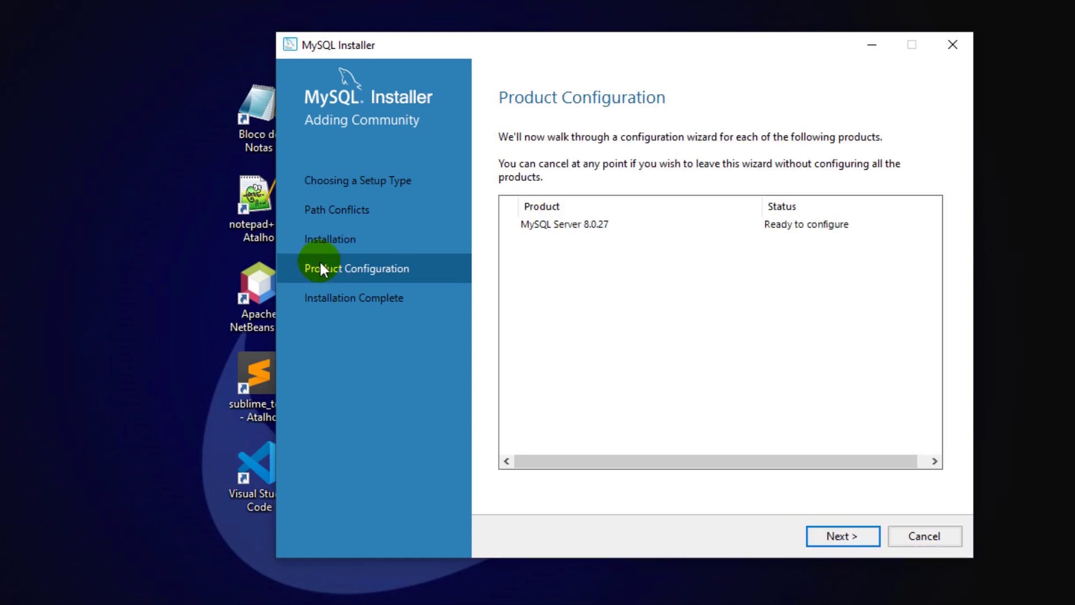
left_click(842, 539)
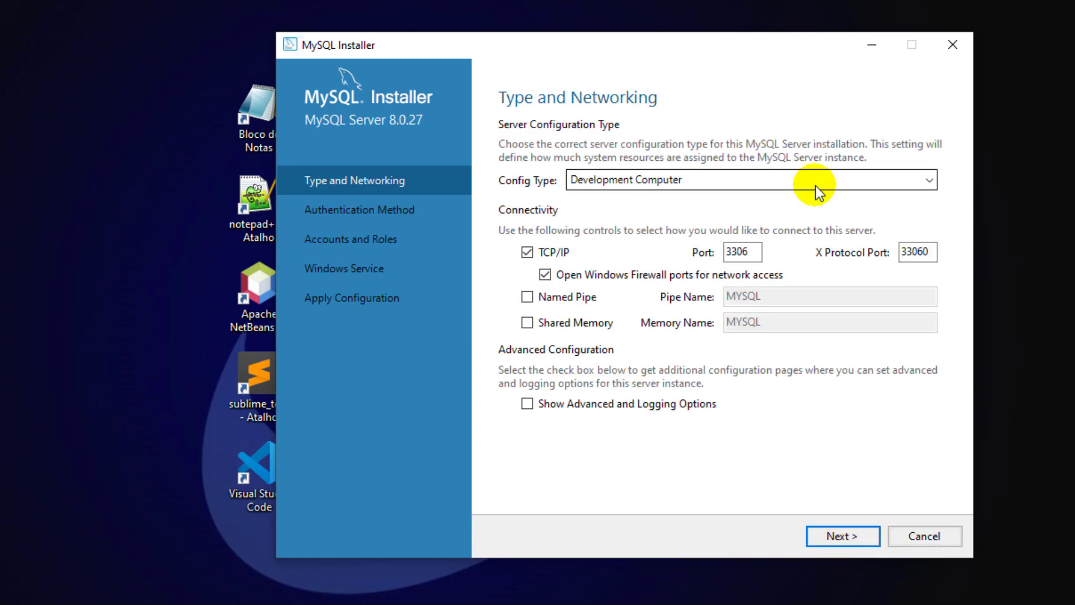
left_click(815, 185)
left_click(815, 180)
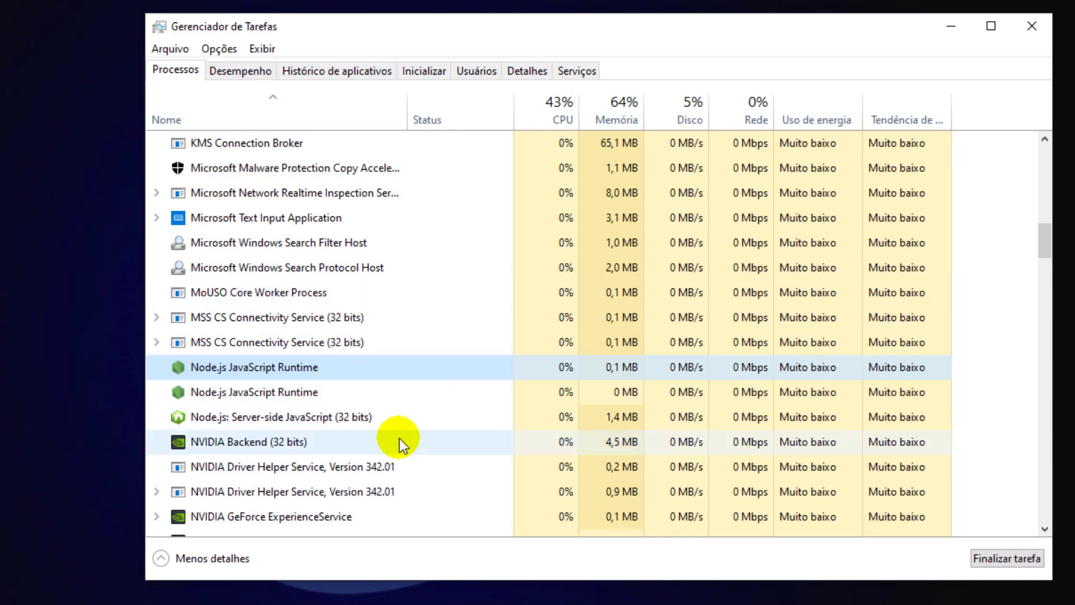
left_click(954, 37)
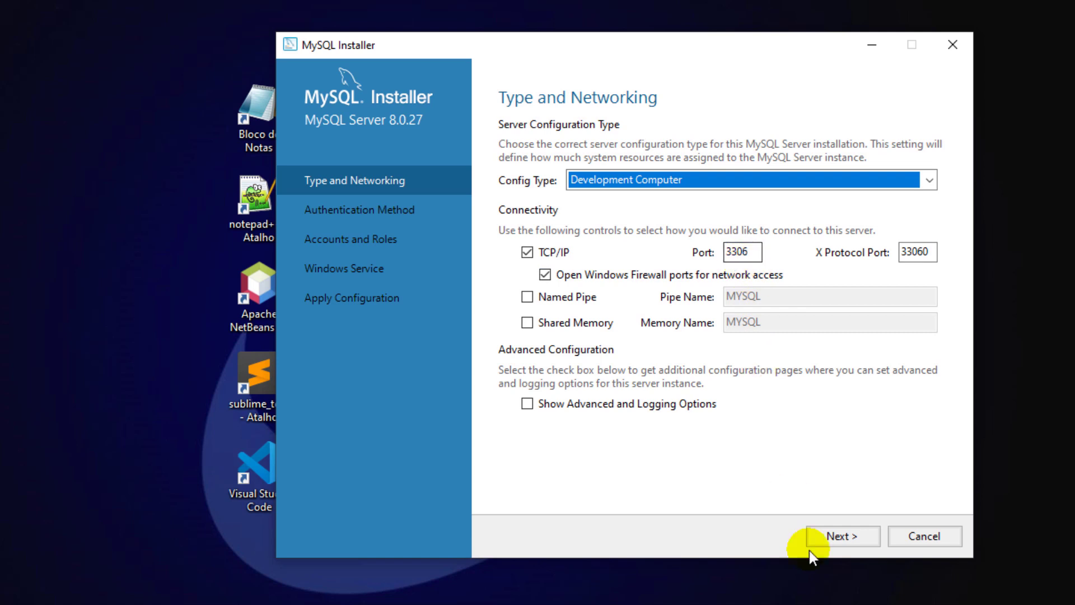
- Keep default networking and strong encryption, verify the root password, and keep service MYSQL80
left_click(835, 538)
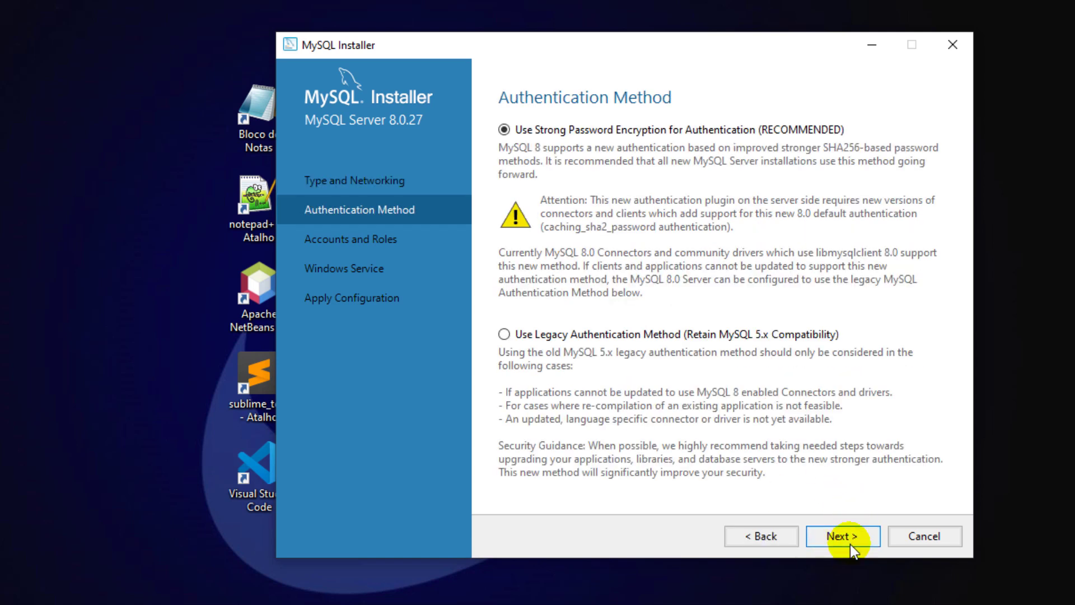
left_click(849, 529)
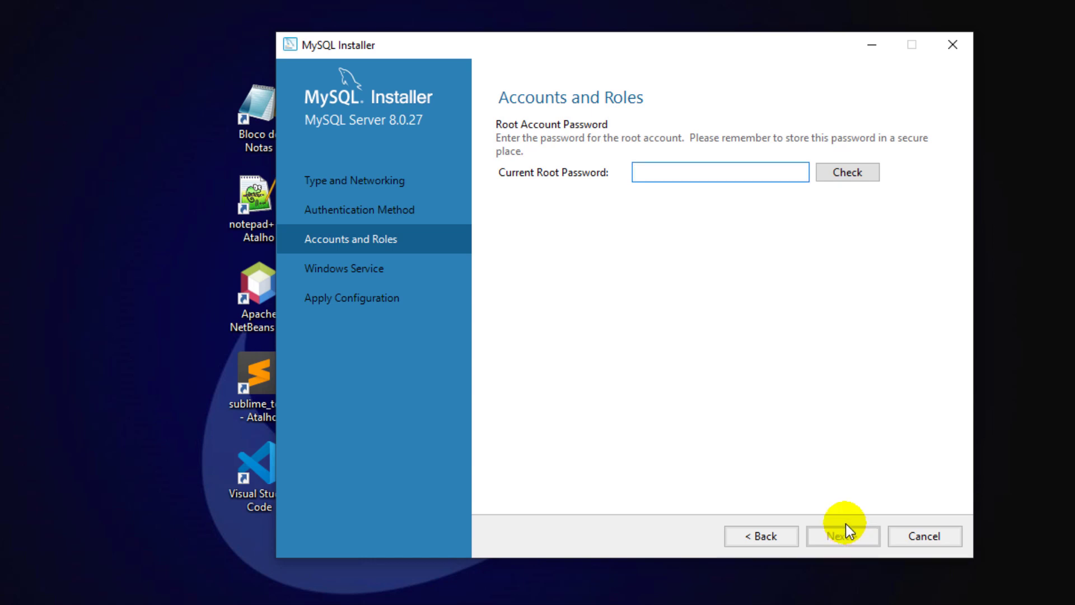
type("12345")
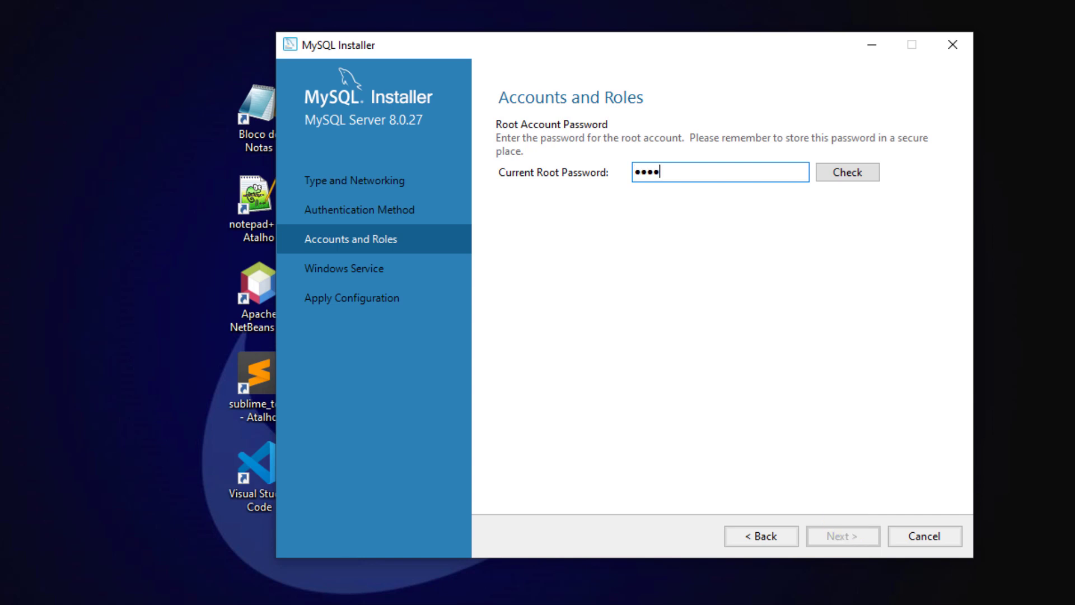
type("67")
key("BackSpace")
key("BackSpace")
key("BackSpace")
key("BackSpace")
key("BackSpace")
key("BackSpace")
key("BackSpace")
type("123456")
left_click(846, 172)
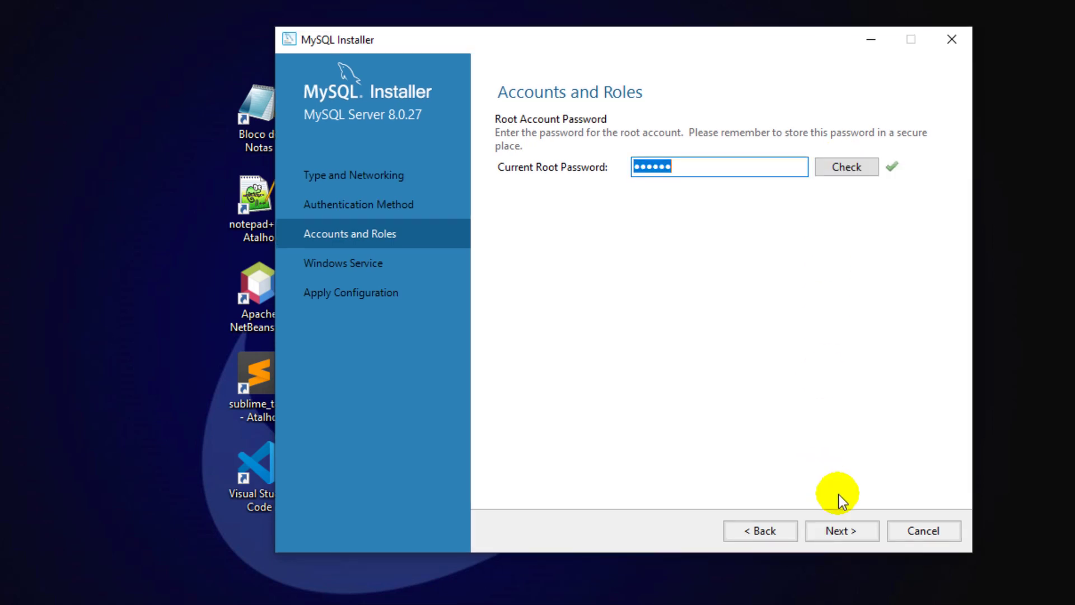
left_click(842, 532)
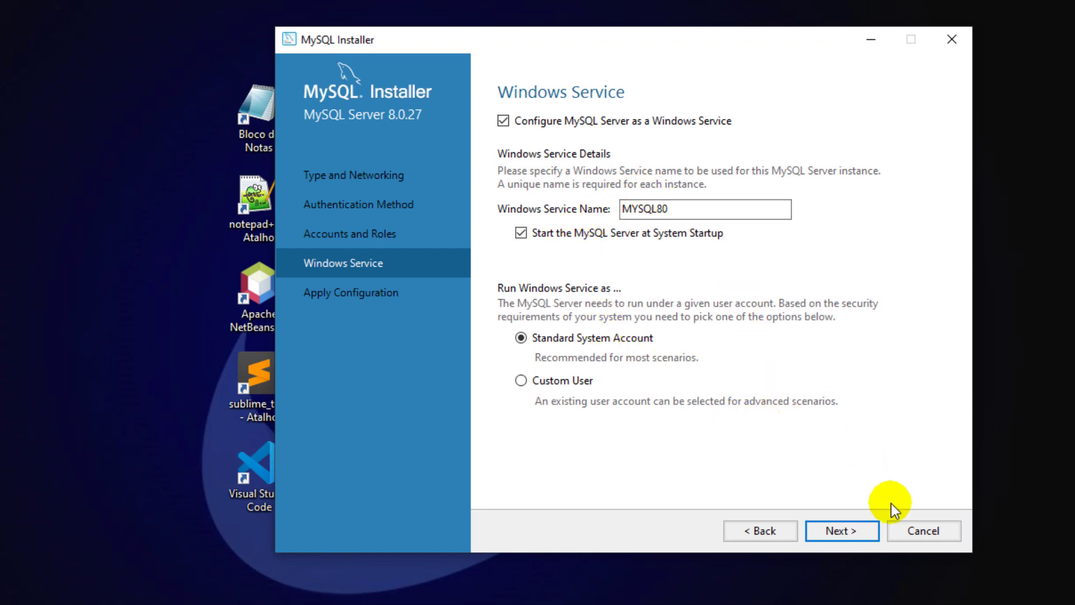
left_click(858, 523)
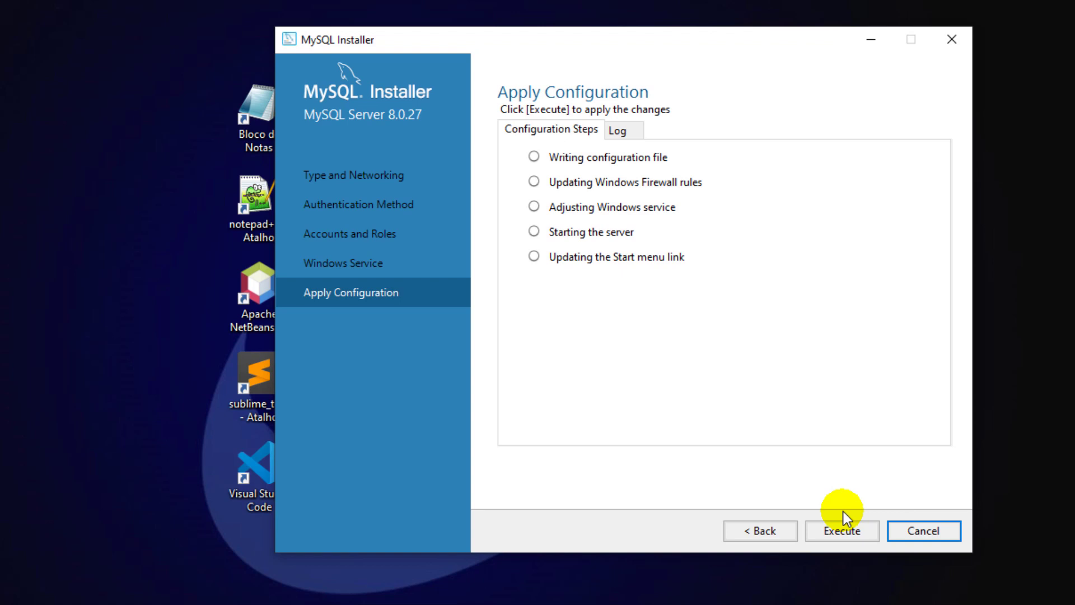
- Execute the five configuration steps, then finish and close MySQL Installer
left_click(824, 531)
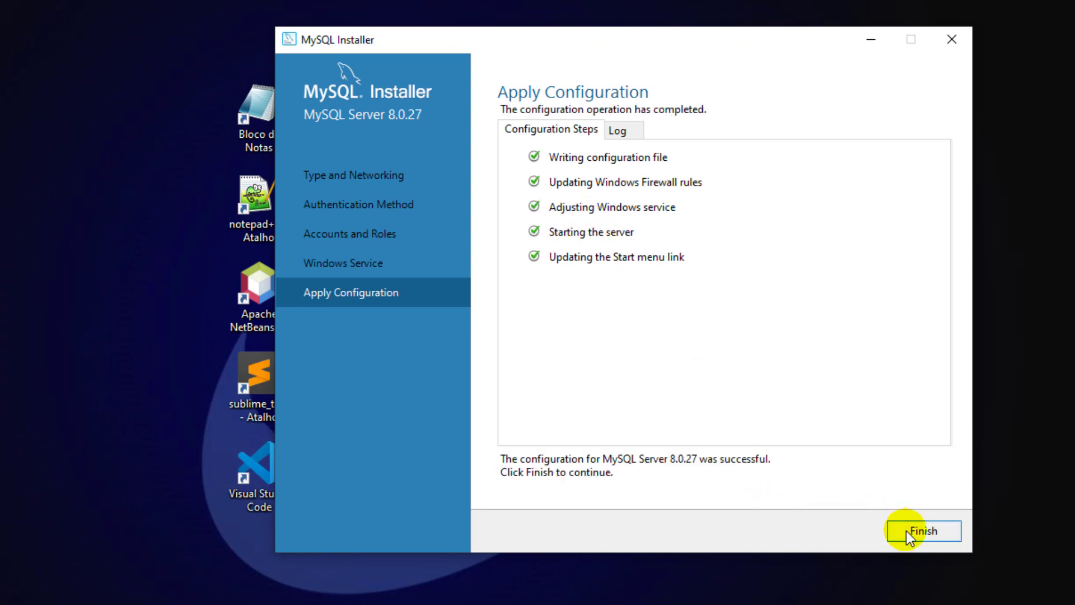
left_click(907, 532)
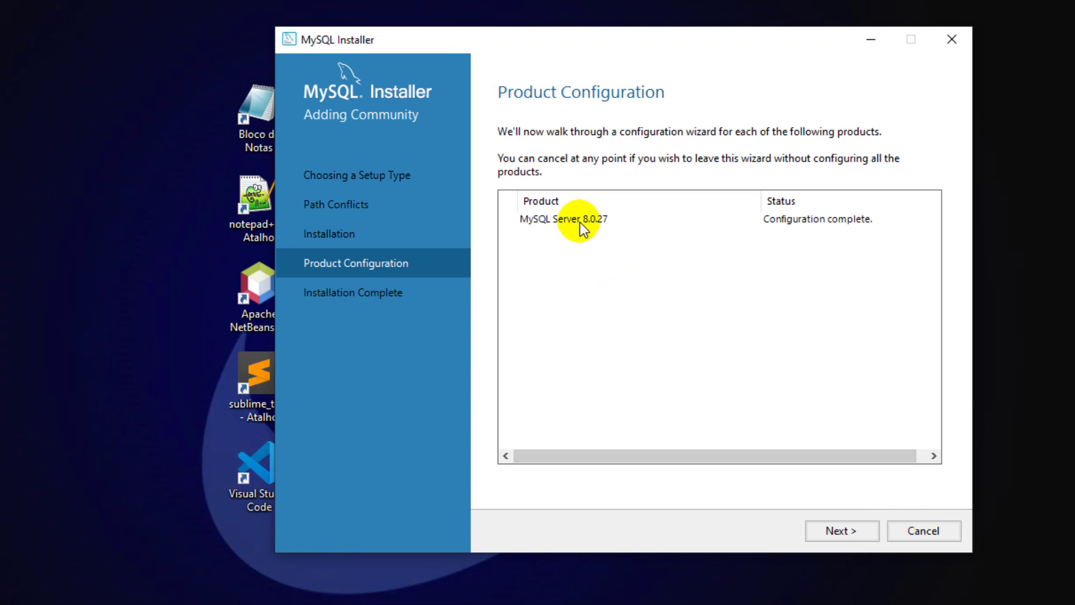
left_click(850, 530)
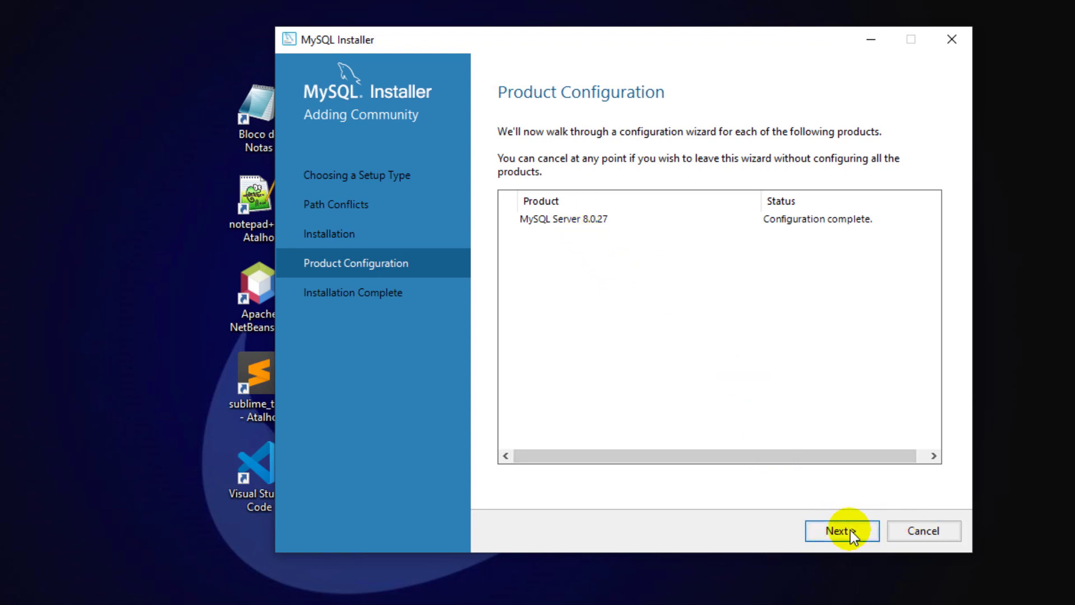
left_click(919, 533)
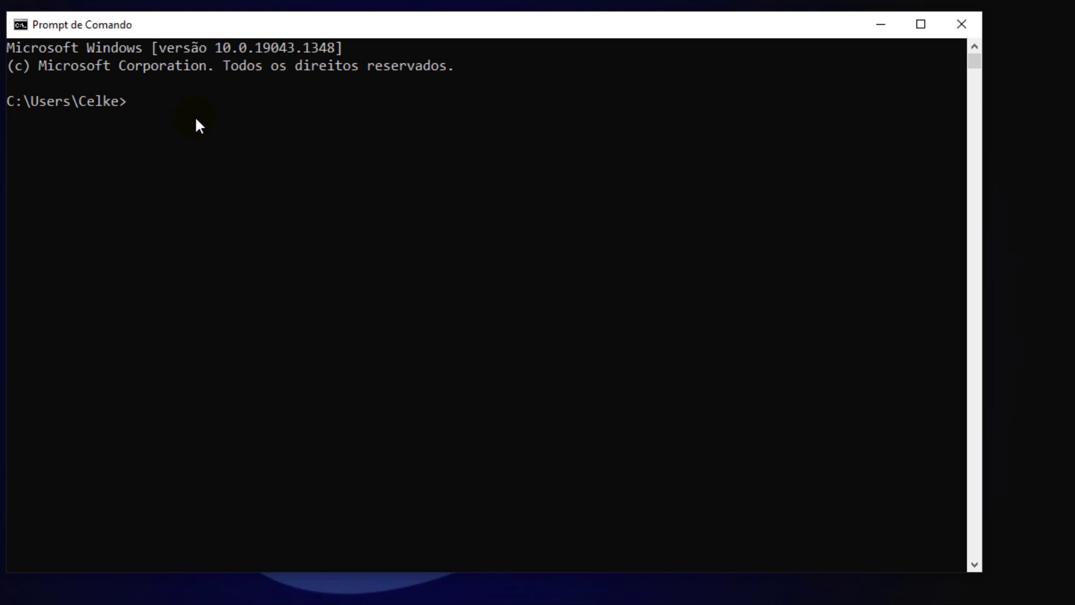
- Log in with 'mysql -h localhost -u root -p' and enter the root password
type("mysql -h localho")
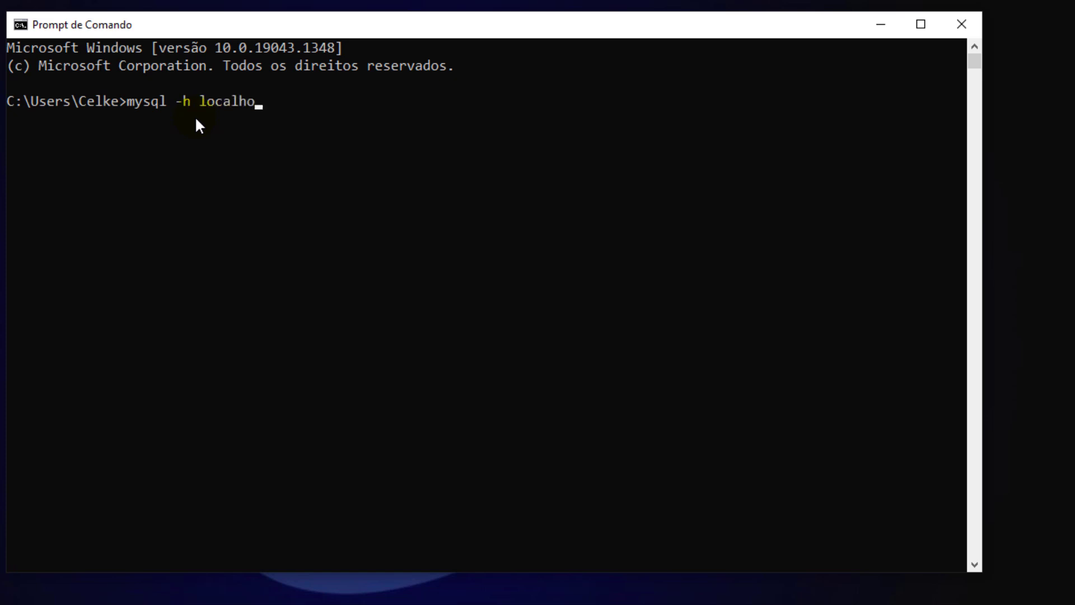
type("st -u root -p")
key("Return")
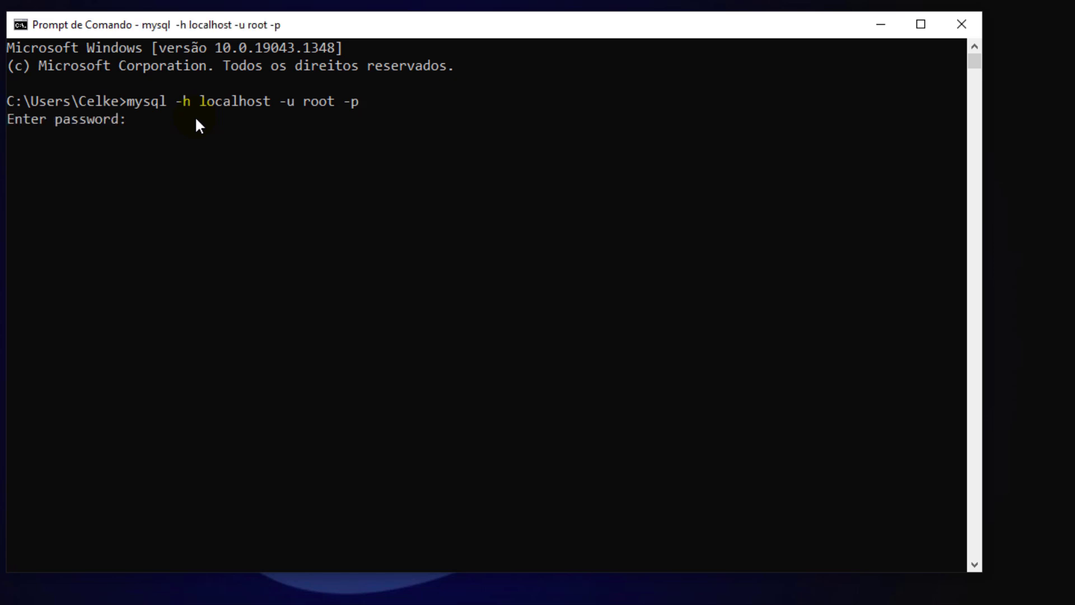
type("***")
key("Return")
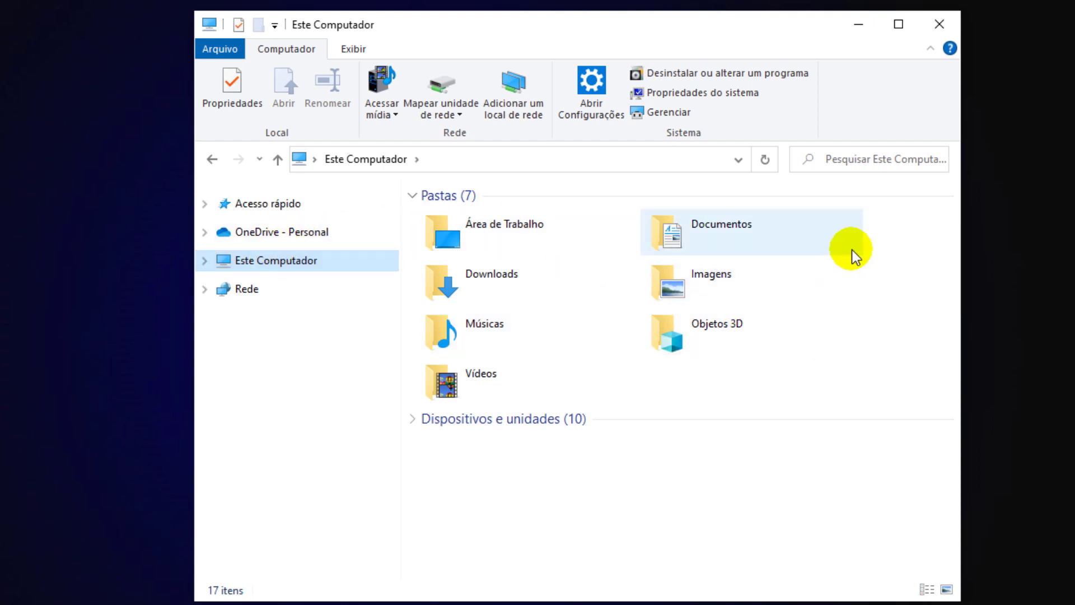
- From This PC's properties, open Advanced system settings > Environment Variables and edit the system Path variable
right_click(908, 257)
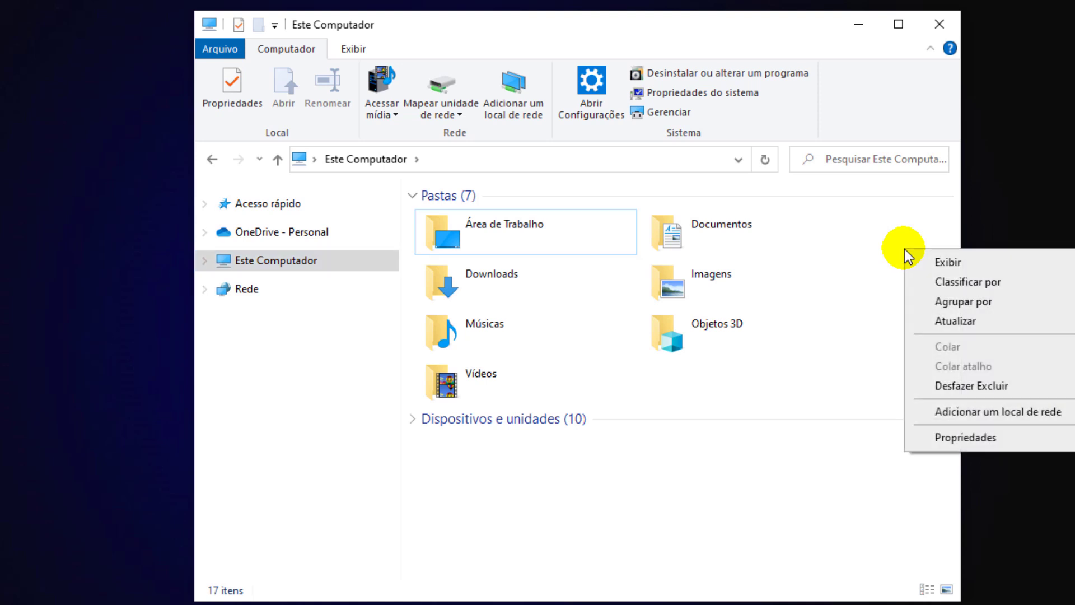
left_click(962, 437)
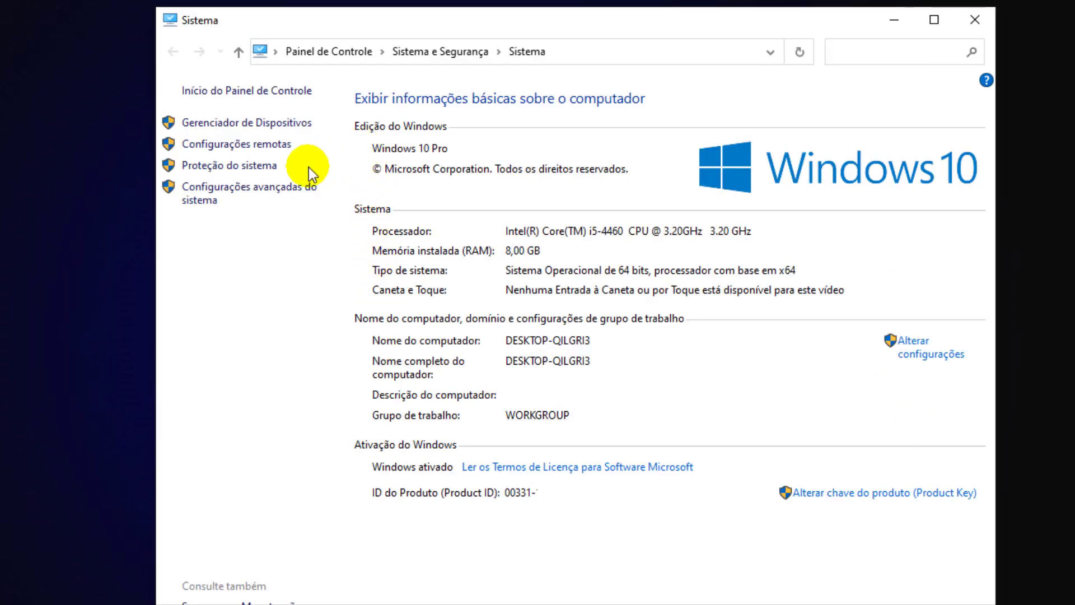
left_click(267, 197)
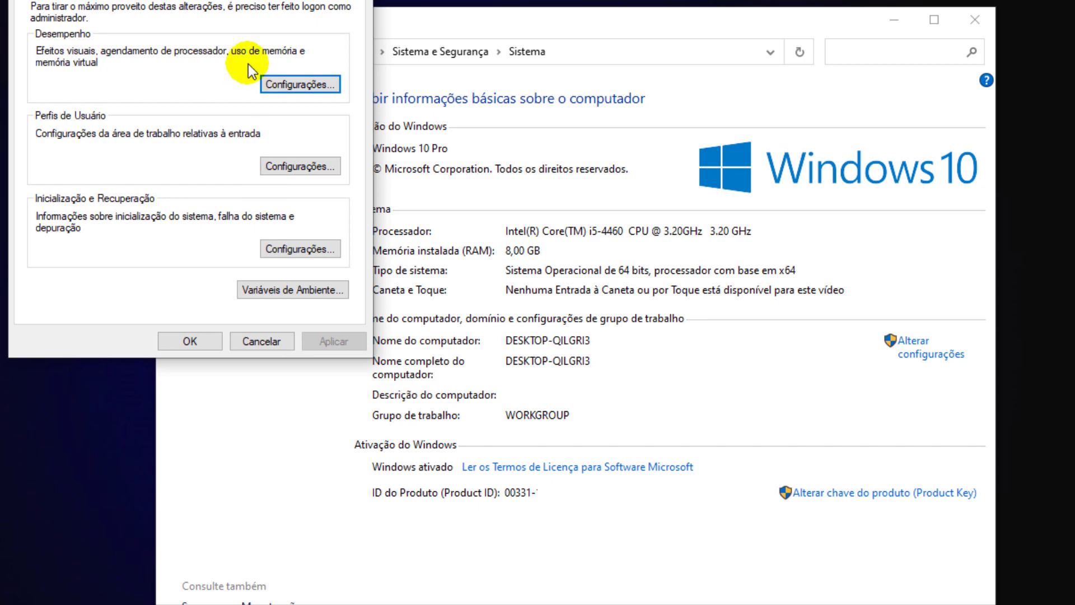
left_click_drag(222, 0, 495, 61)
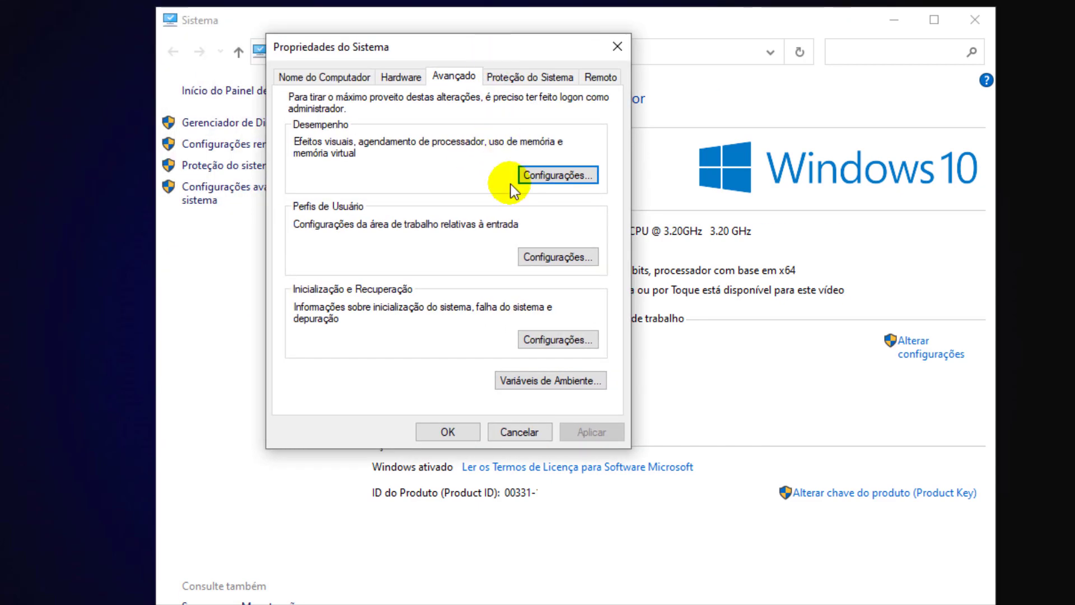
left_click(551, 379)
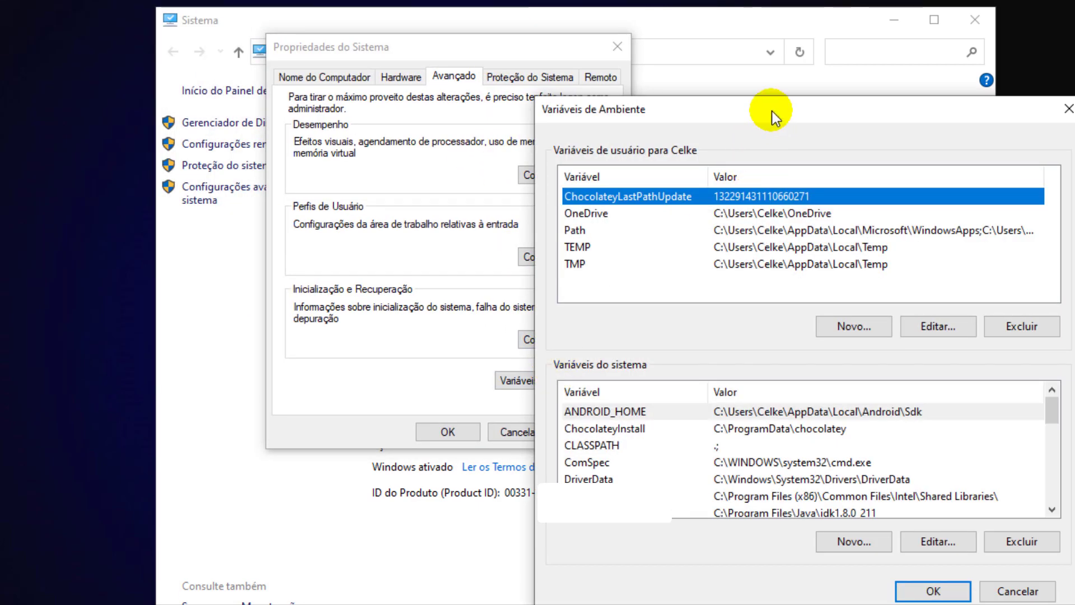
left_click_drag(773, 115, 621, 71)
scroll(493, 381, "down", 3)
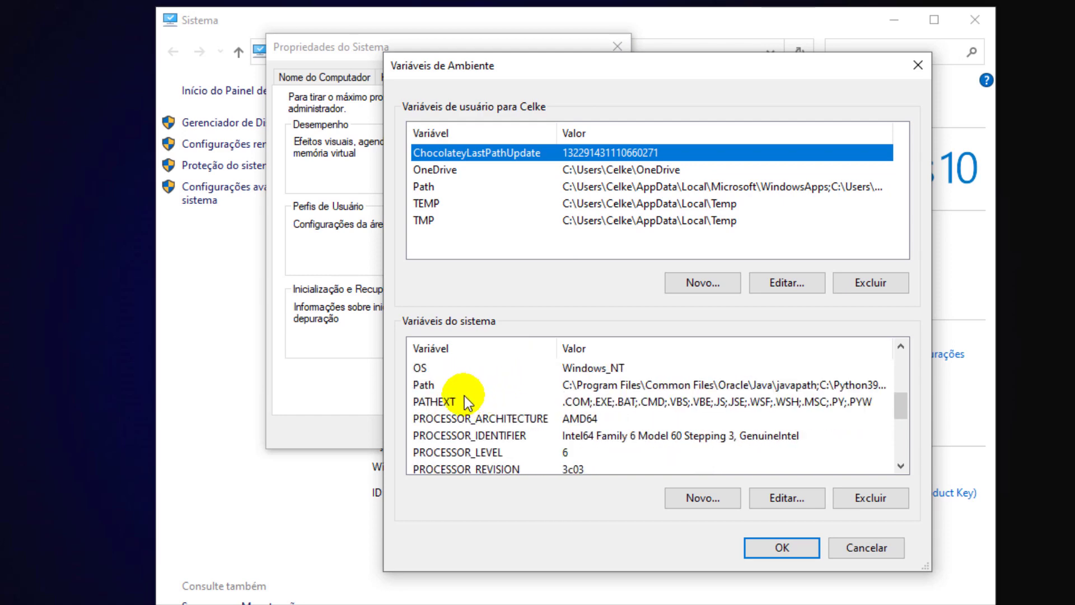
left_click(432, 384)
left_click(794, 506)
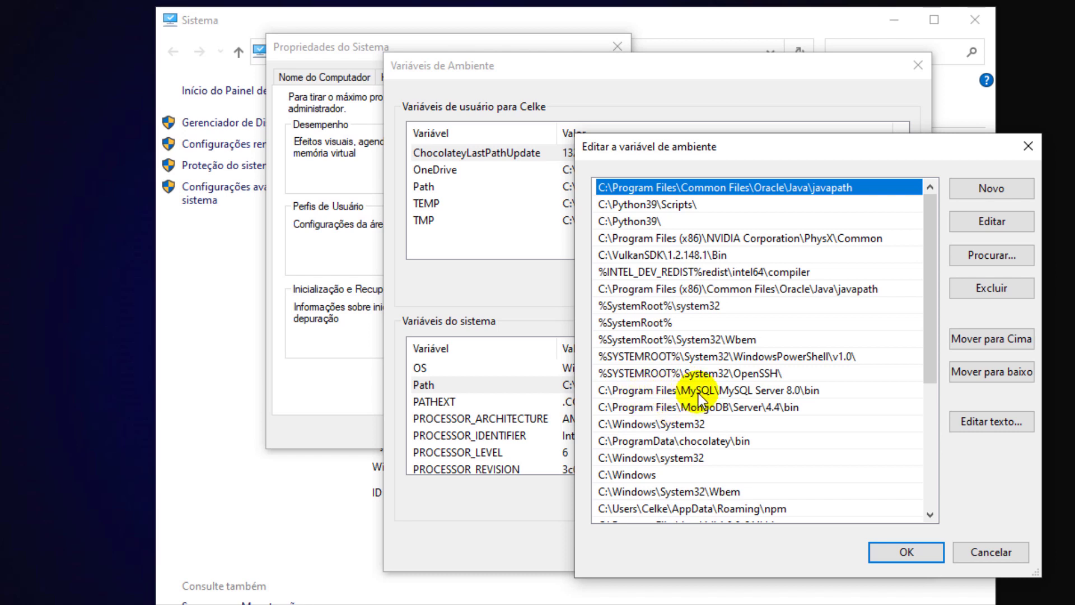
- Select the existing MySQL Server 8.0\bin Path entry, then bring up File Explorer on This PC
left_click(698, 390)
left_click_drag(783, 155, 614, 104)
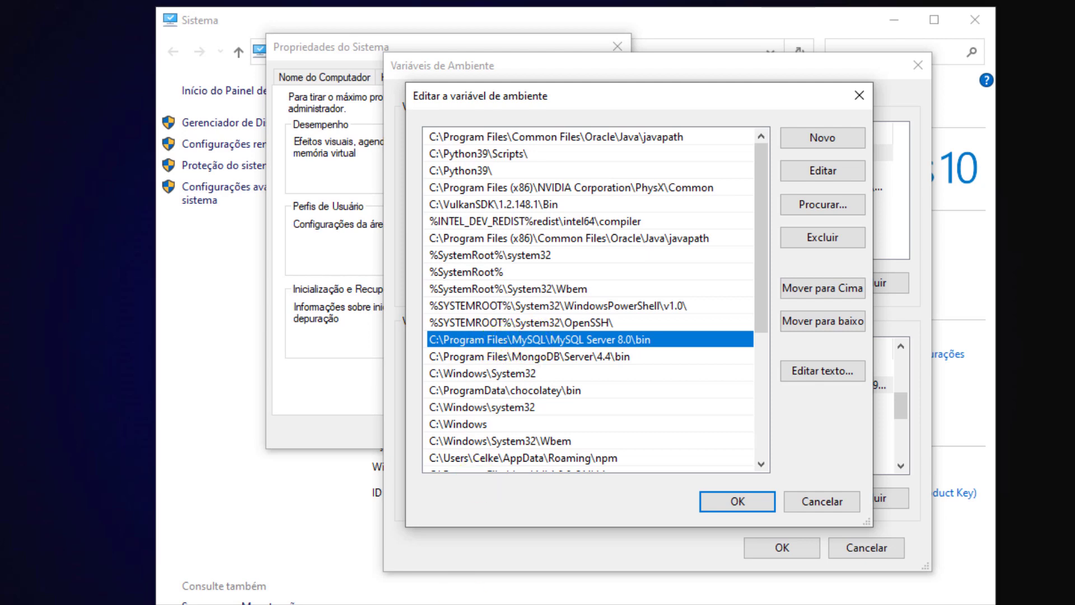
key("super+e")
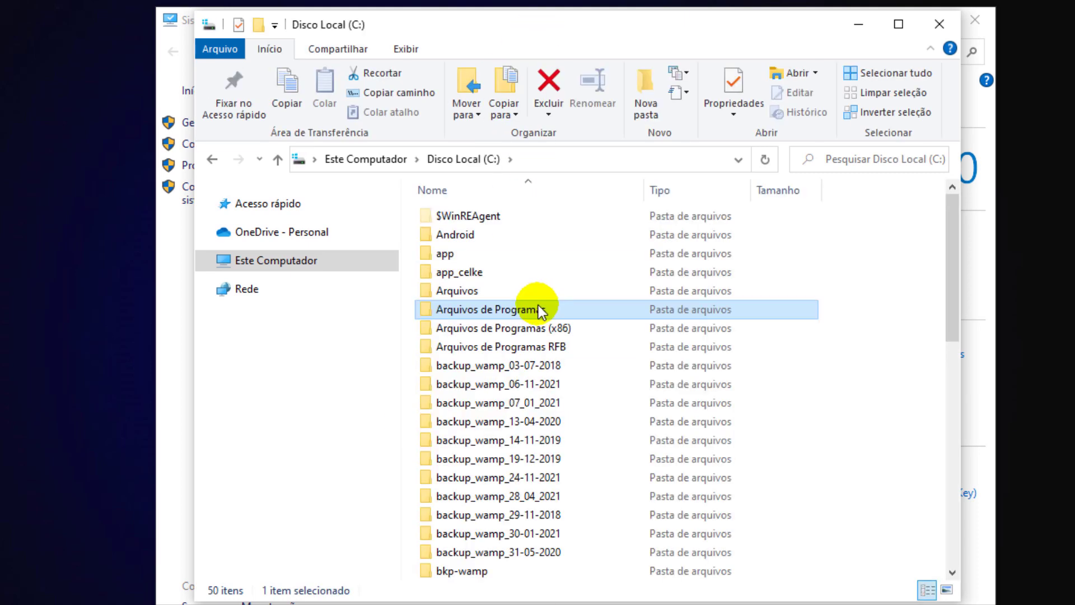
- Browse from drive C: through Program Files, MySQL and MySQL Server 8.0 into the bin folder
double_click(542, 307)
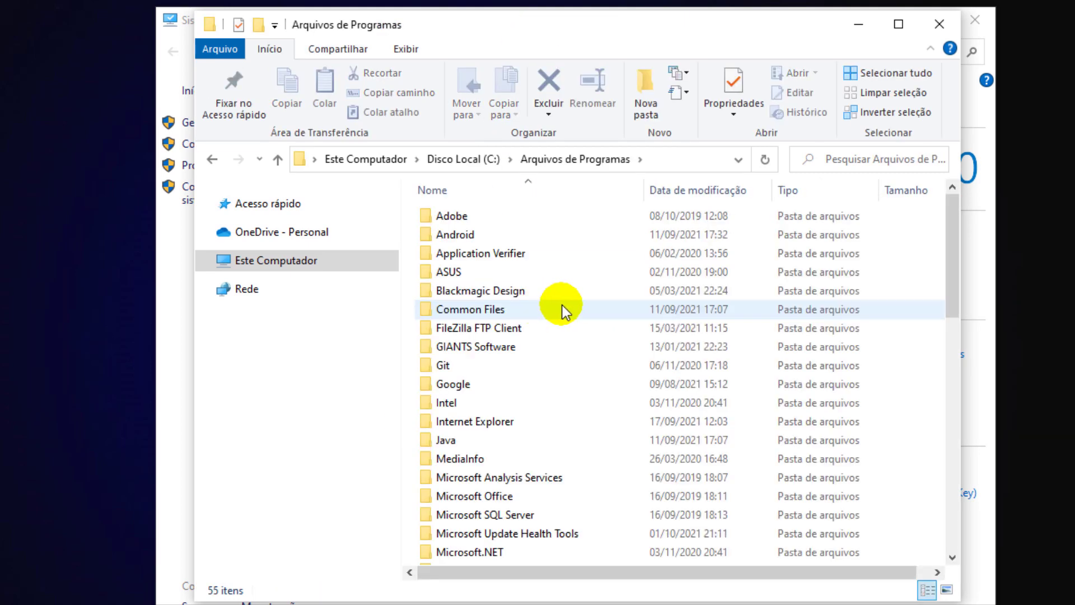
scroll(562, 309, "down", 4)
double_click(501, 424)
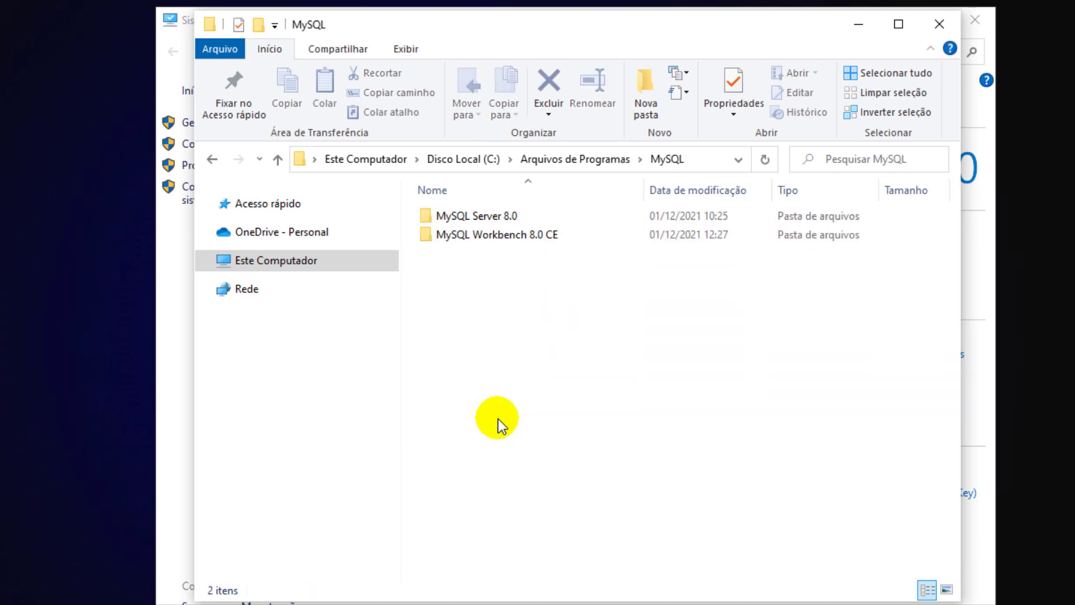
double_click(504, 218)
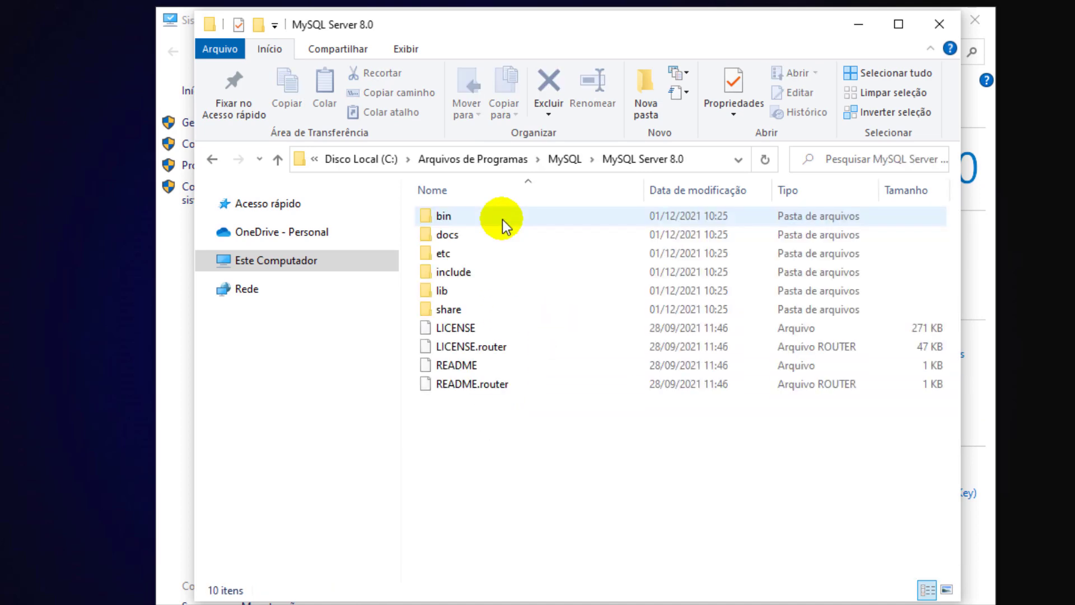
double_click(503, 220)
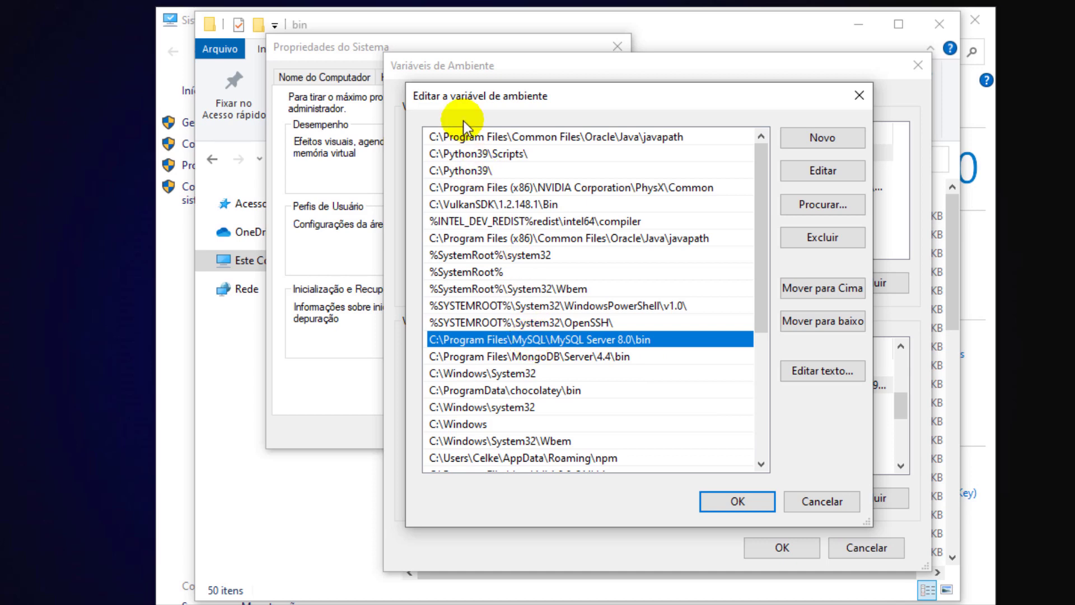
- Copy the bin folder path from Explorer's address bar and add it as a new Path entry
left_click(675, 28)
left_click(651, 157)
key("ctrl+c")
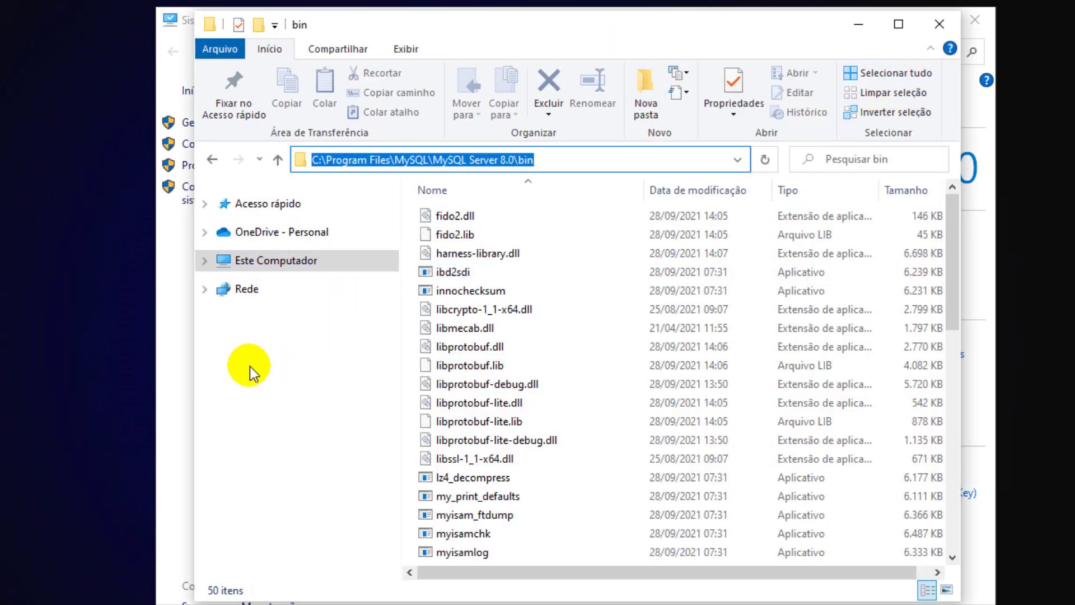
key("alt+Tab")
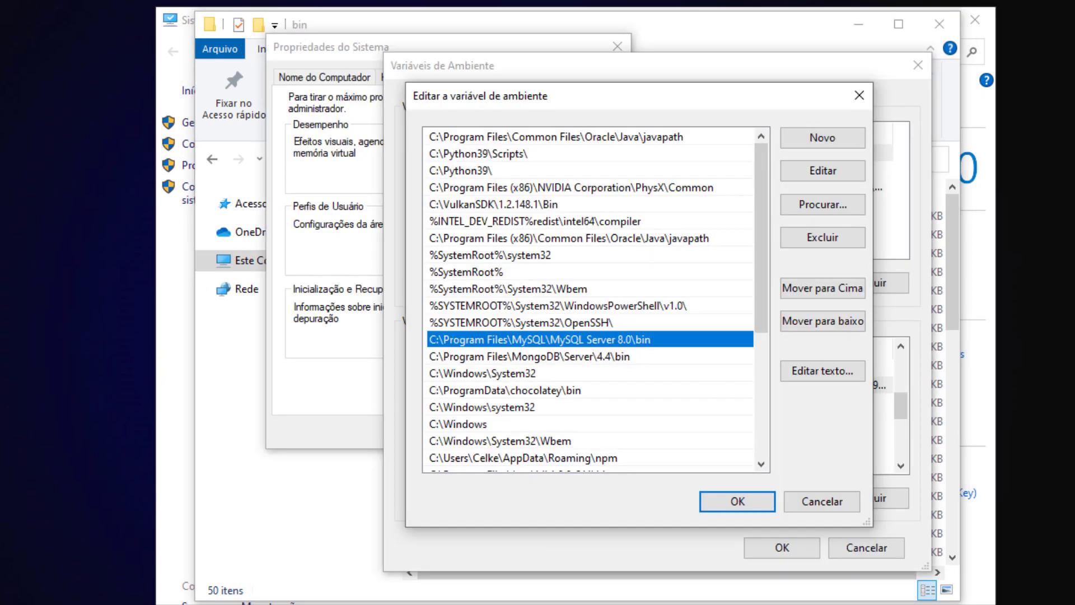
scroll(557, 374, "down", 5)
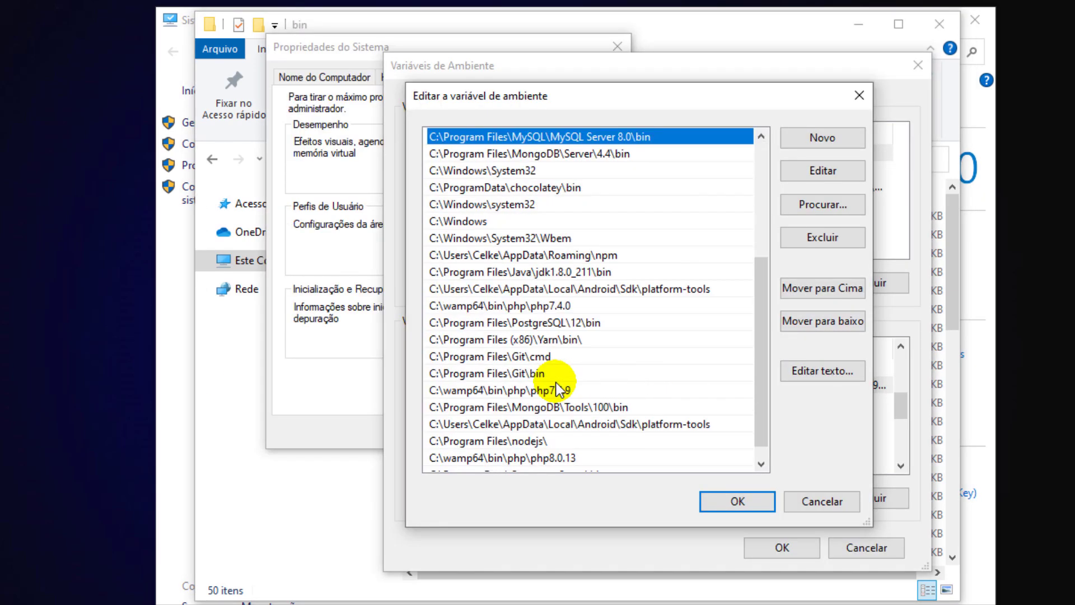
left_click(829, 139)
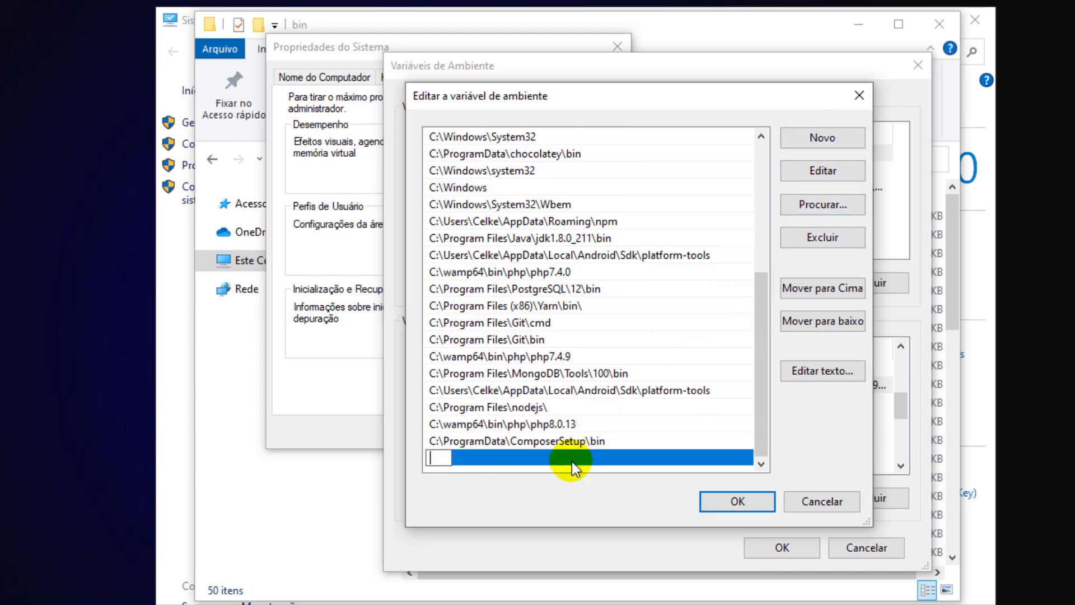
key("ctrl+v")
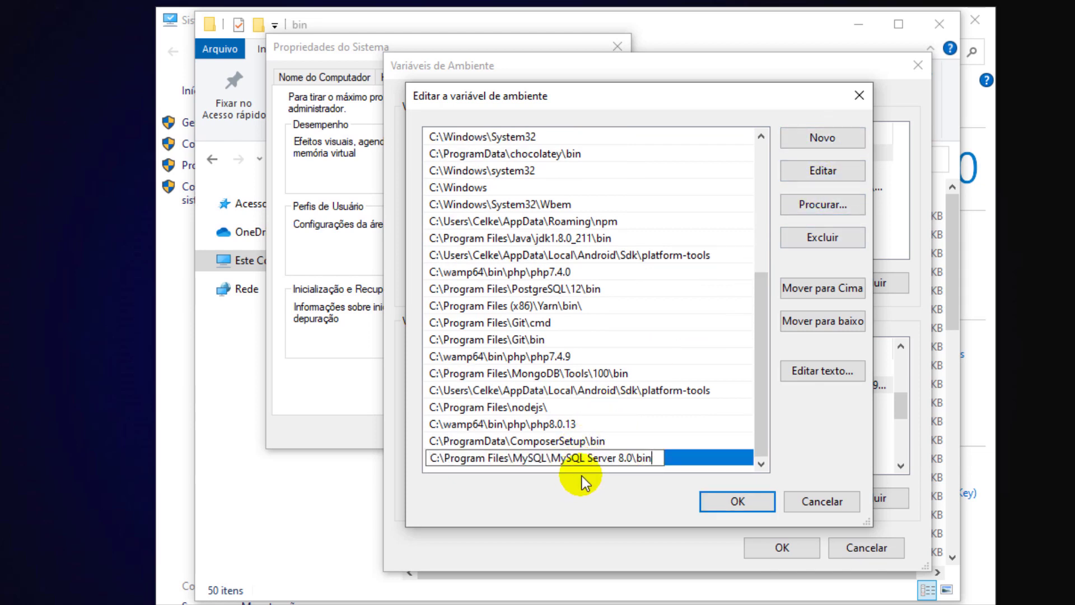
left_click(694, 440)
- Delete the duplicate MySQL bin entry, keep the original, and confirm all three dialogs with OK
left_click(651, 460)
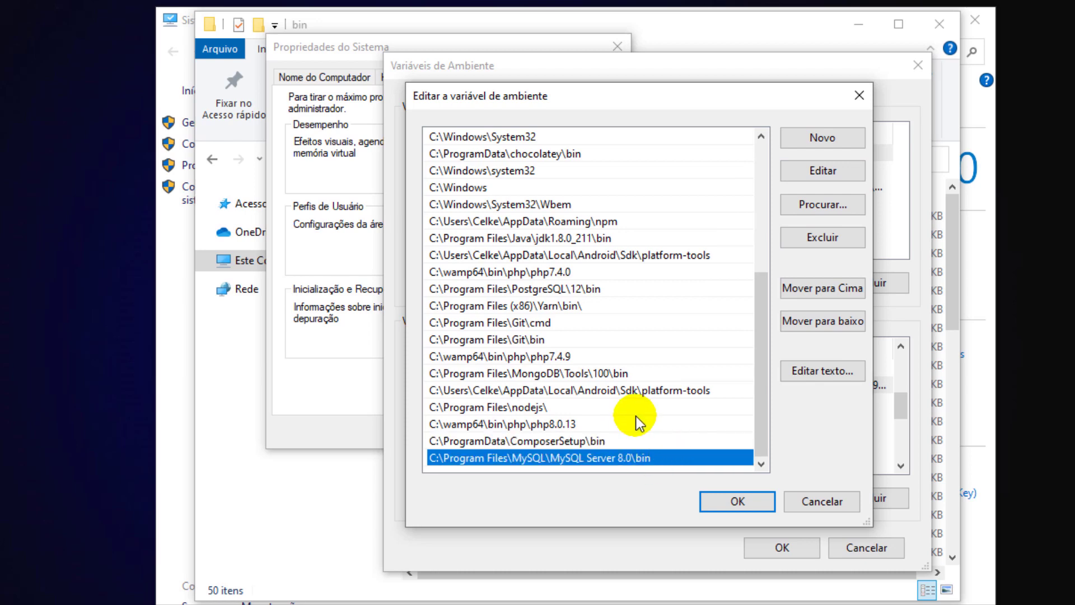
left_click(794, 237)
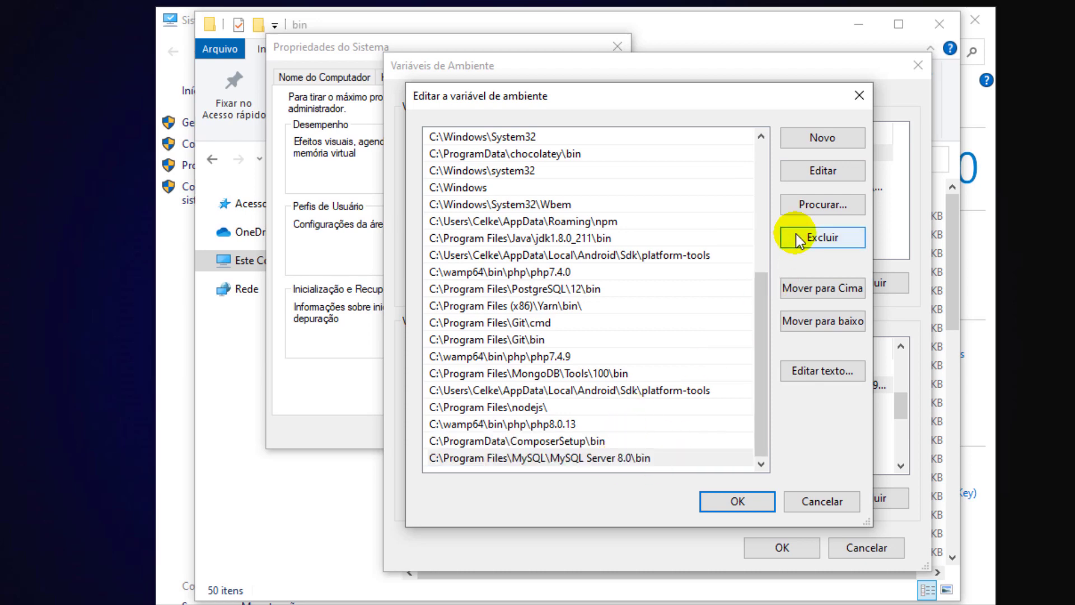
scroll(616, 373, "up", 2)
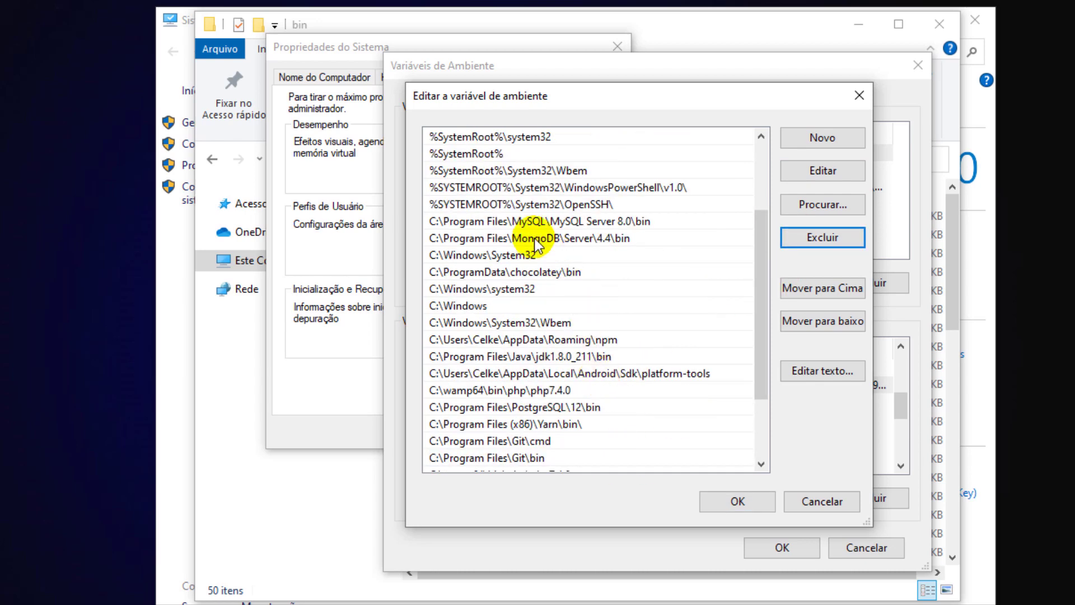
left_click(519, 222)
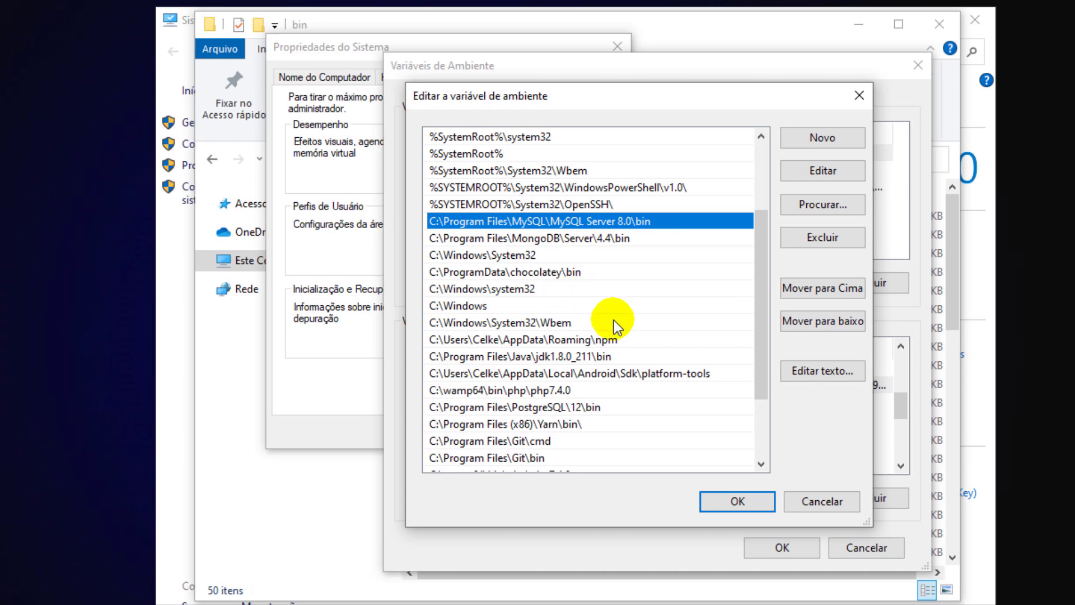
left_click(711, 502)
left_click(795, 551)
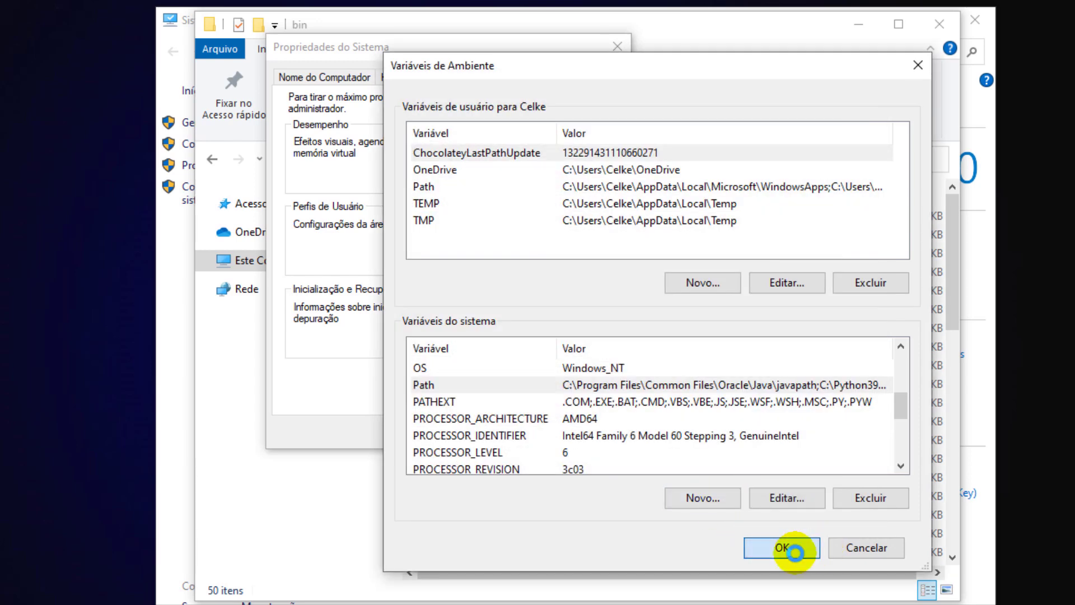
left_click(468, 423)
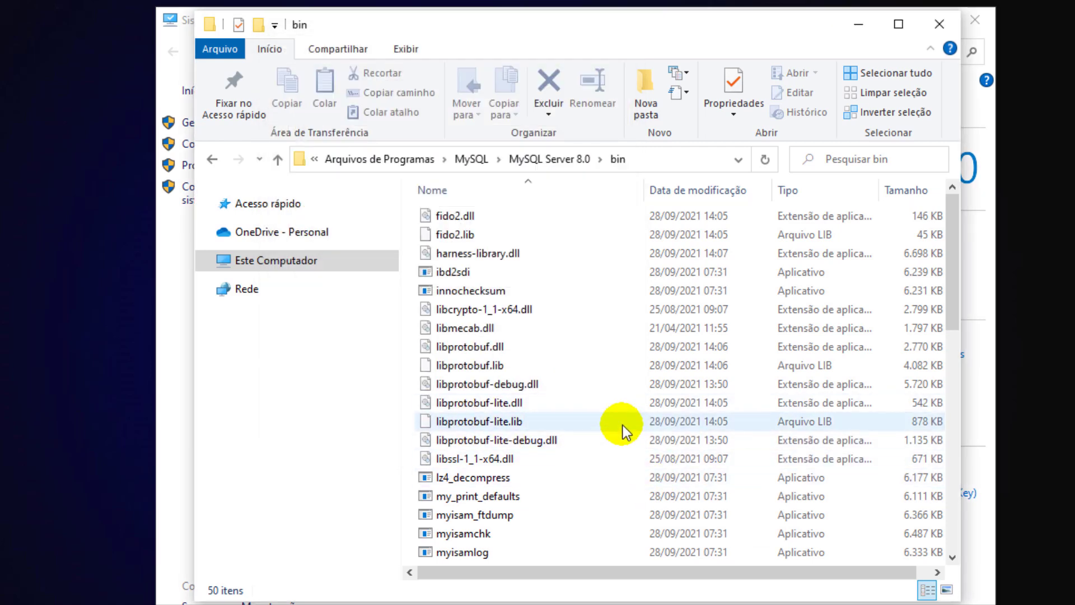
- Run SHOW DATABASES; at mysql>, listing celke, information_schema, mysql, performance_schema and sys
left_click(864, 33)
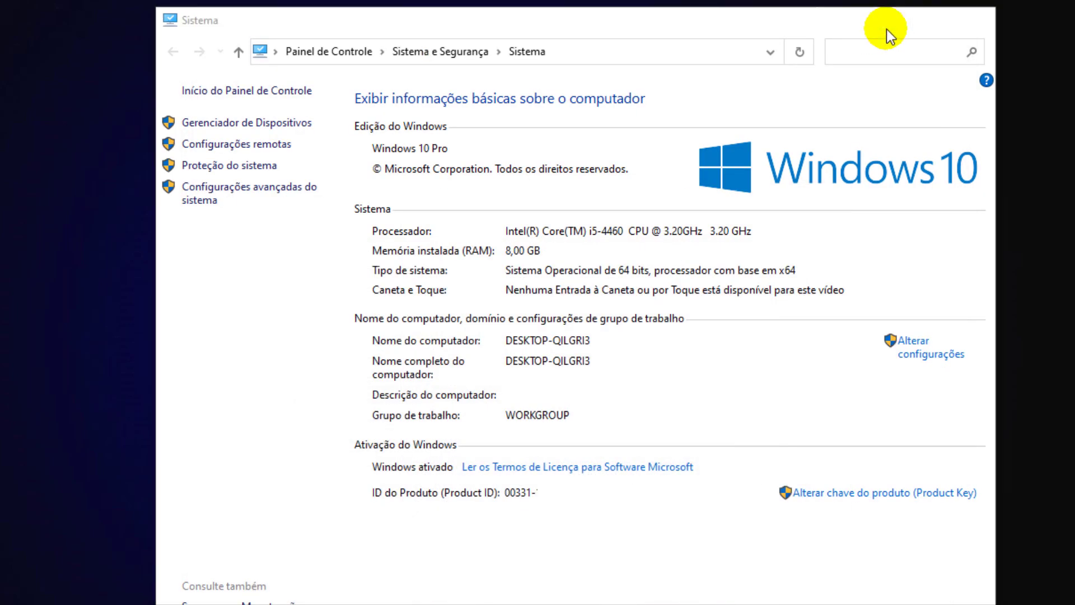
left_click(886, 31)
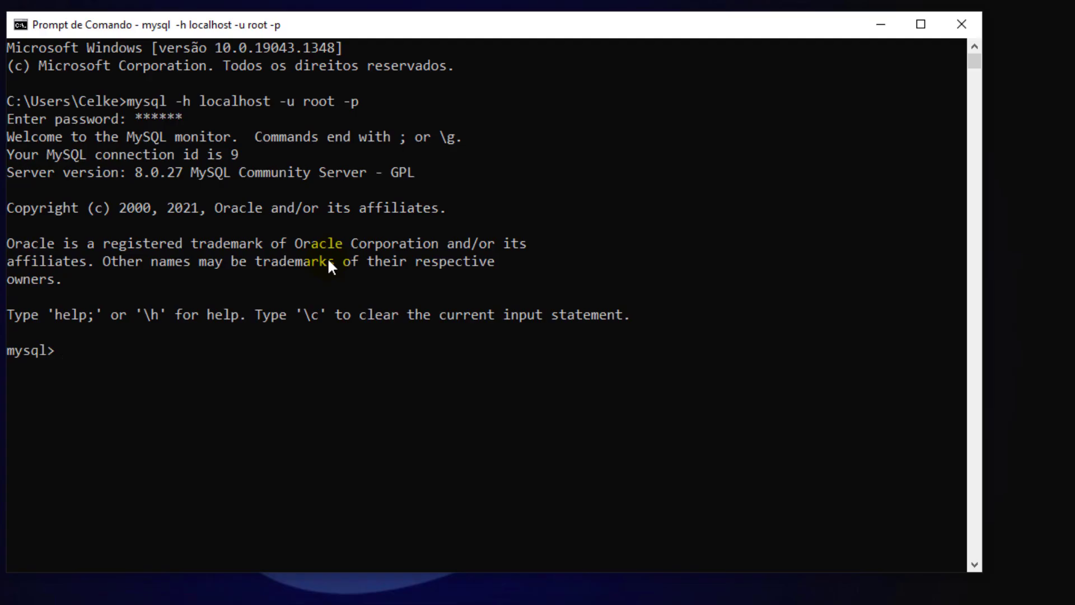
type("SHOW DATABAS")
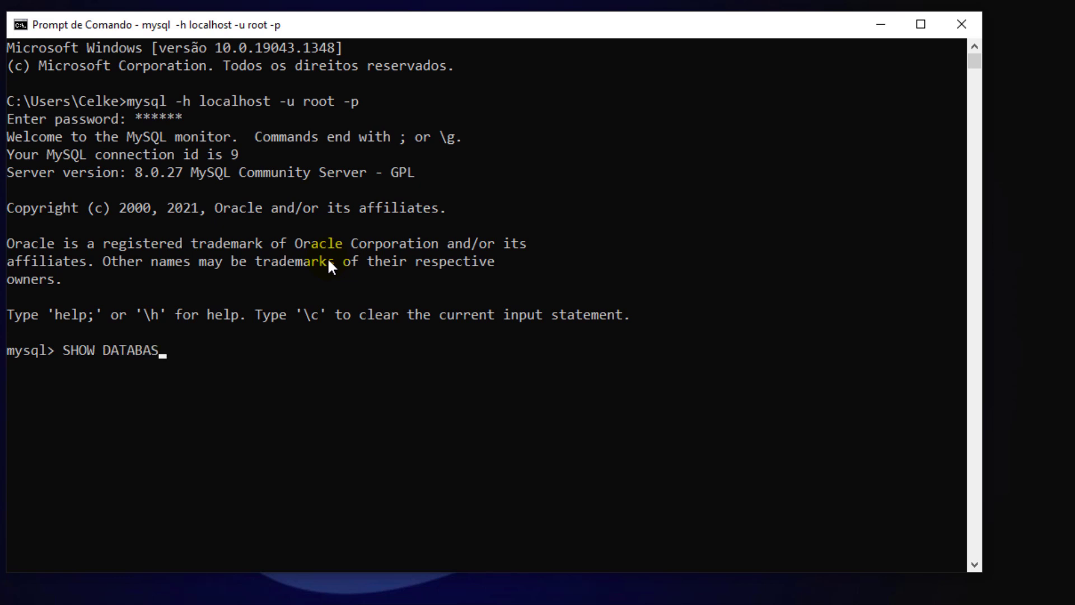
type("ES;")
key("Return")
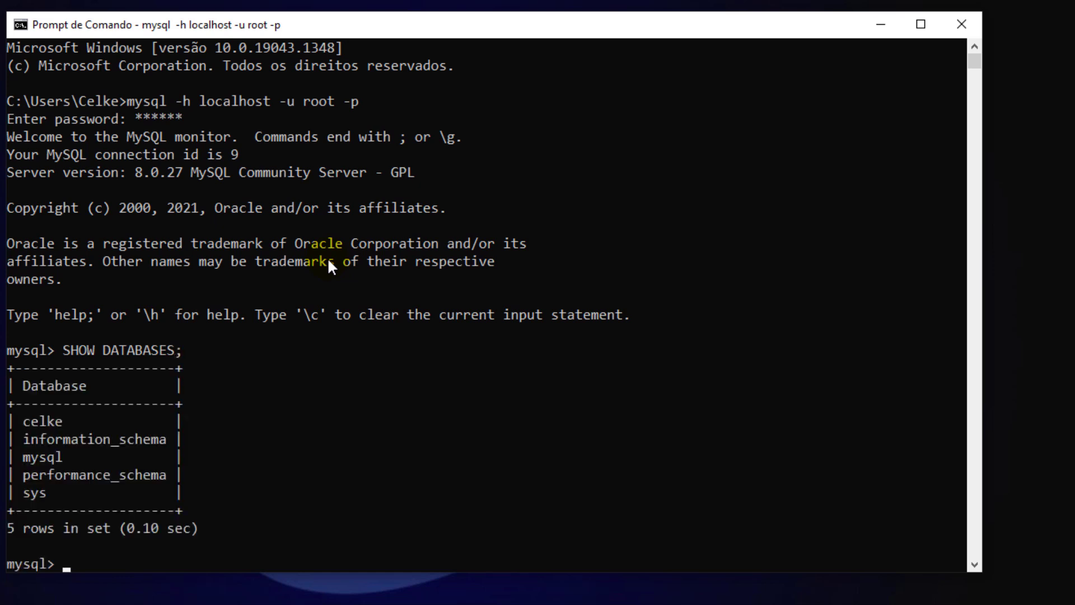
scroll(248, 343, "down", 2)
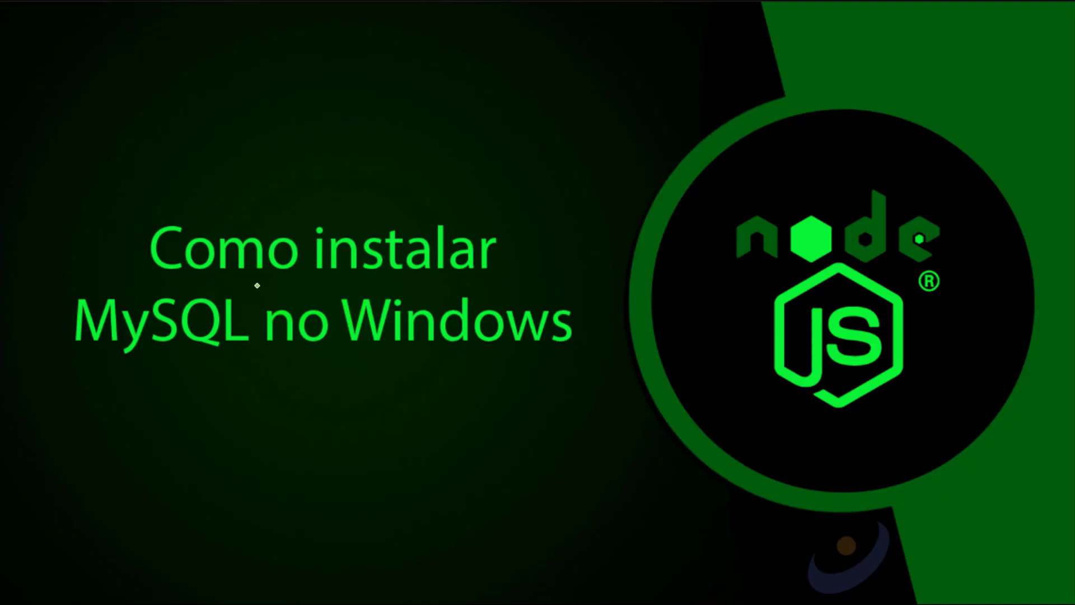
- Underline 'instalar' and 'MySQL' and draw an arrow pointing at 'Windows' on the end card
left_click_drag(255, 286, 502, 289)
left_click_drag(73, 363, 194, 363)
mouse_move(305, 443)
left_mouse_down()
mouse_move(405, 356)
mouse_move(402, 396)
left_mouse_up()
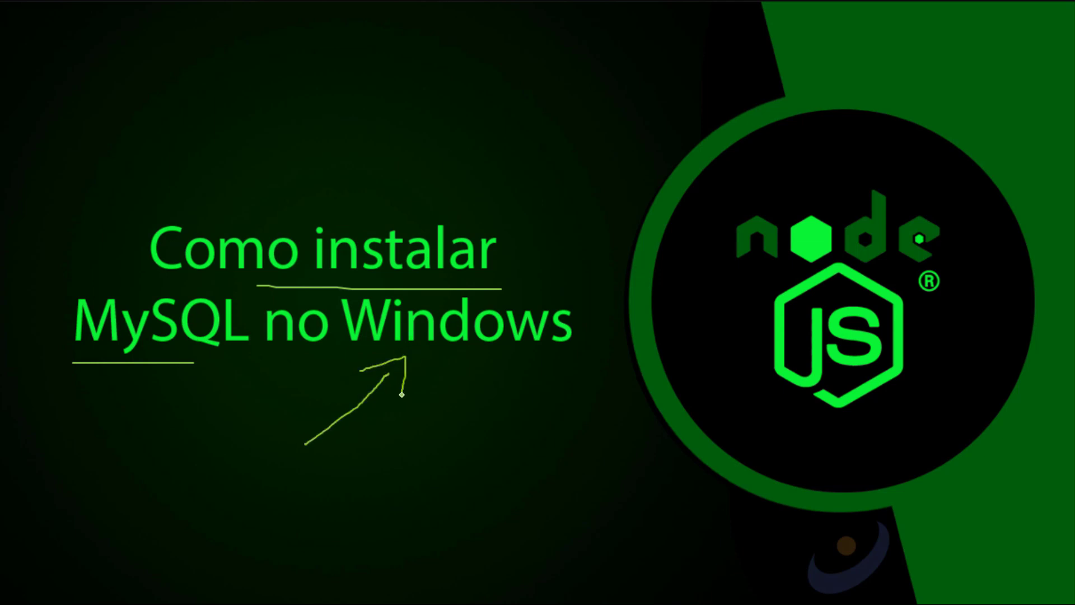